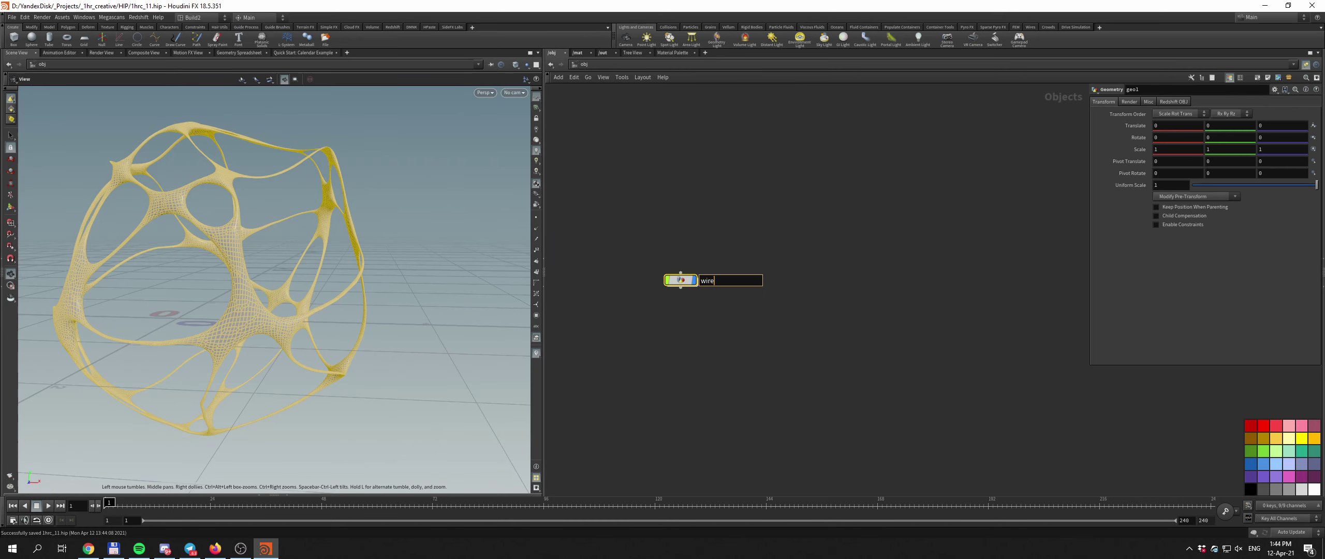
Dive inside the sphere1 node to edit its geometry
key(i)
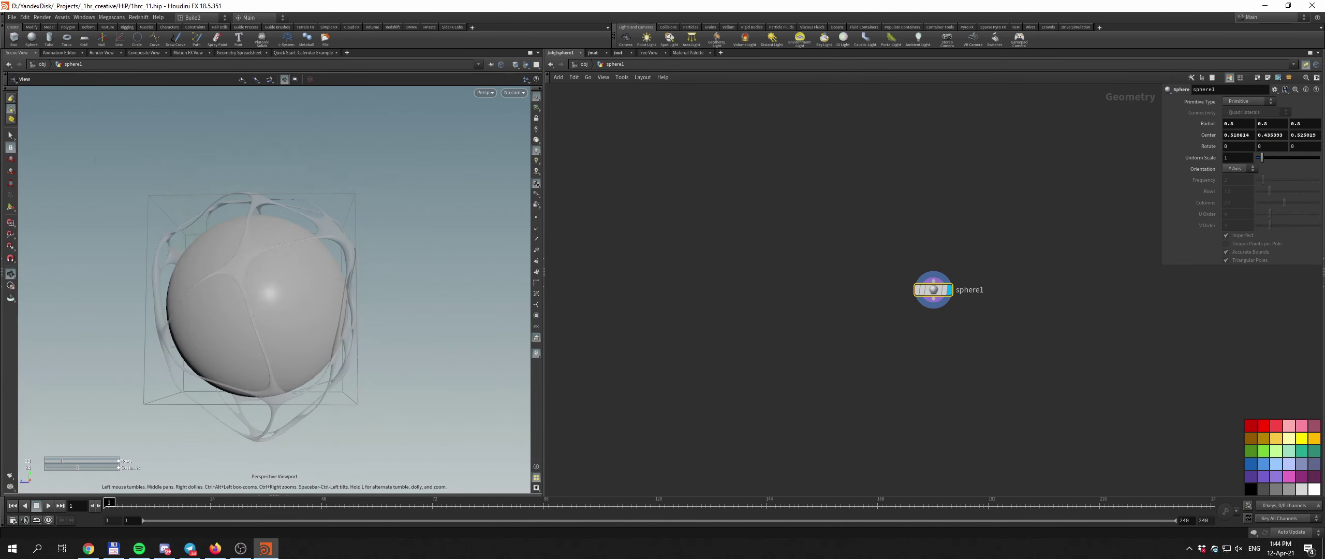
Add a Vellum Balloon setup under sphere1 so it inflates into blobby balloons
key(Tab)
text(balloon)
key(Return)
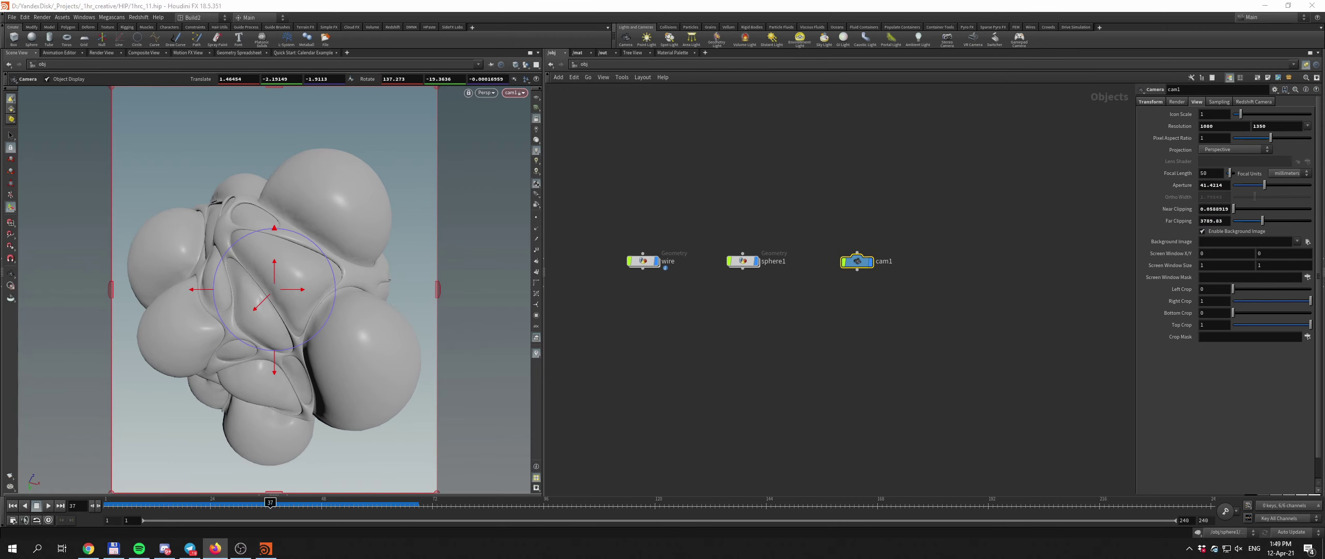
key(Escape)
Launch Quixel Bridge, browse the Surfaces > Rock > Rough textures, and begin opening a Houdini scene
click(12, 548)
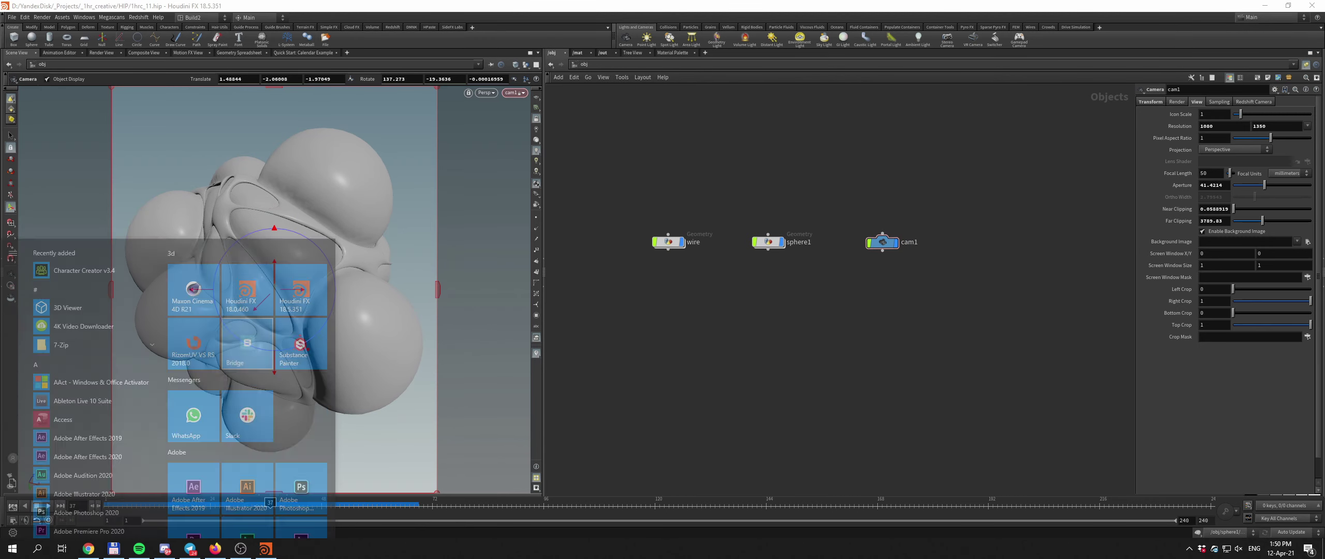
click(183, 287)
scroll(745, 311, down, 1)
click(743, 164)
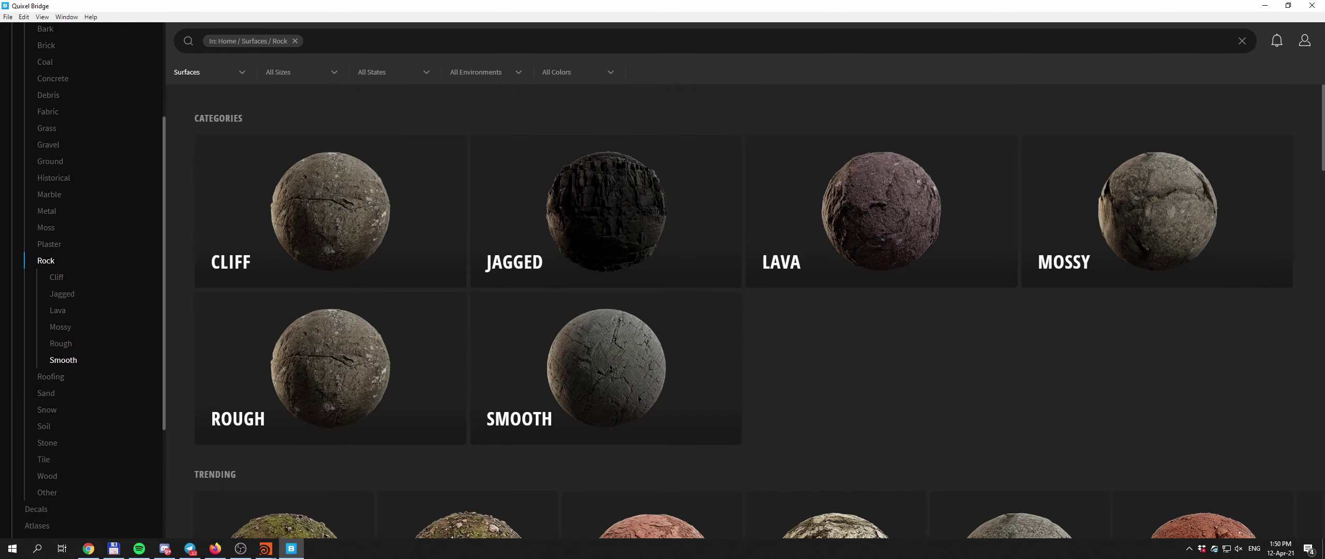
scroll(282, 362, down, 5)
scroll(469, 311, down, 5)
scroll(468, 311, down, 5)
scroll(469, 311, down, 5)
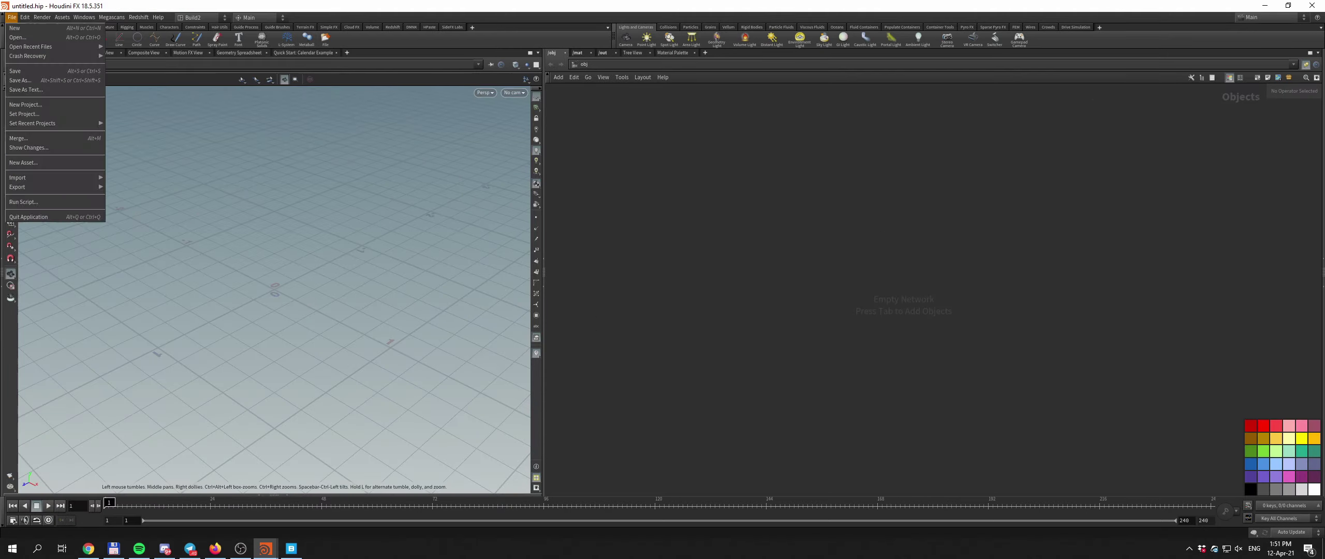
click(17, 37)
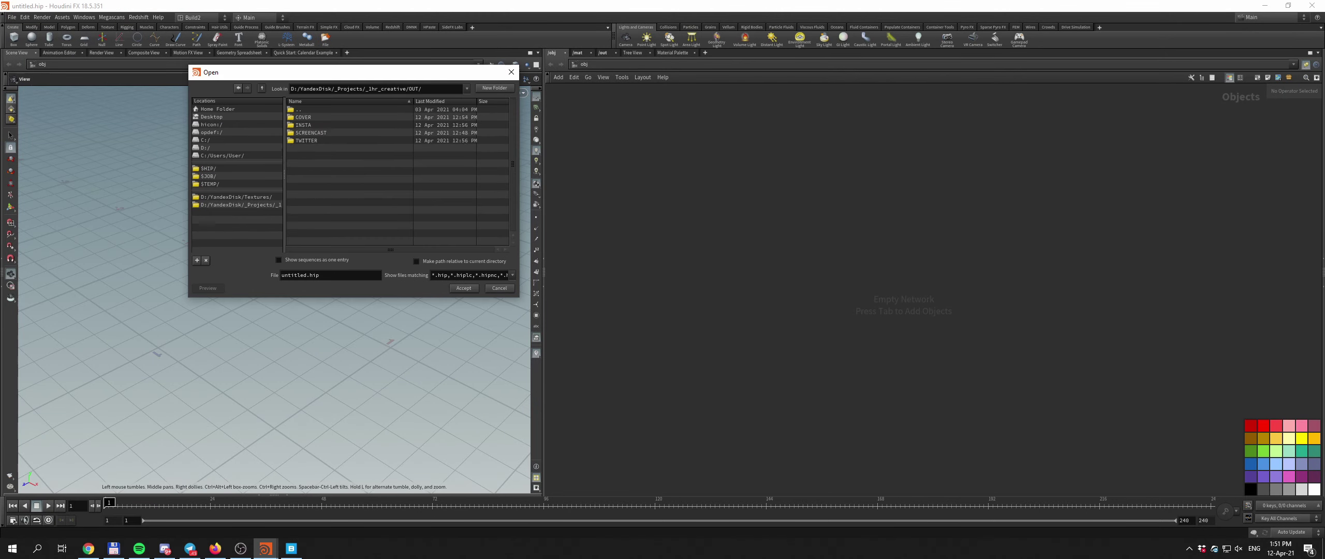
Open the 1hrc_17 blob scene and place a Redshift VOP network beside interference in /mat
double_click(362, 118)
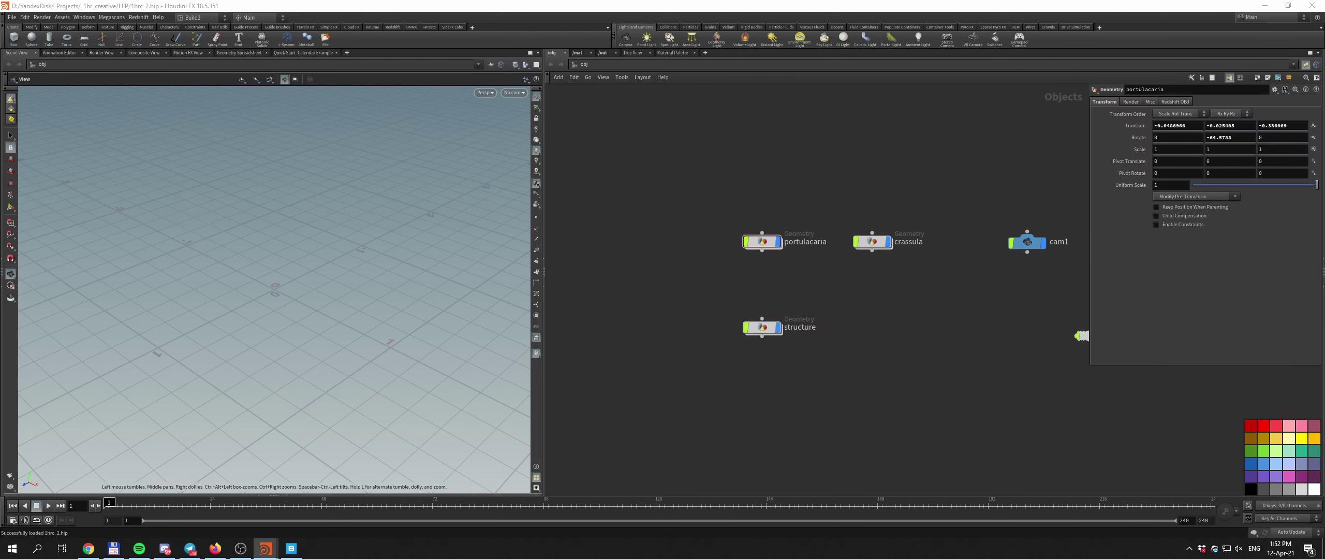
click(12, 17)
click(17, 38)
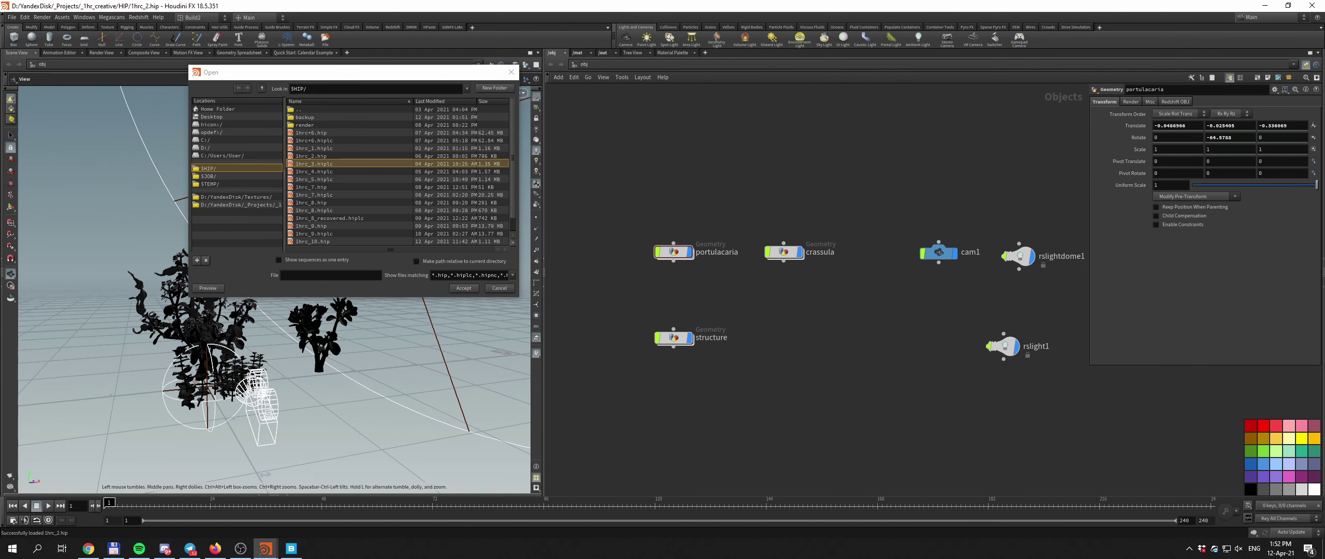
double_click(314, 164)
key(ctrl+o)
key(Down)
key(Return)
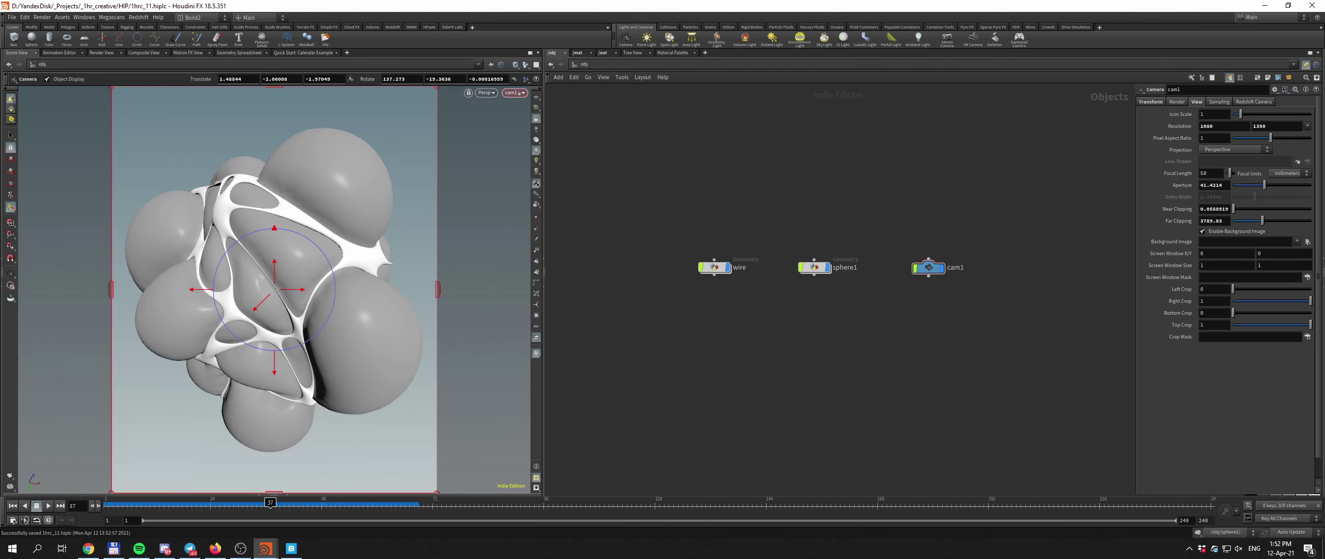
click(821, 207)
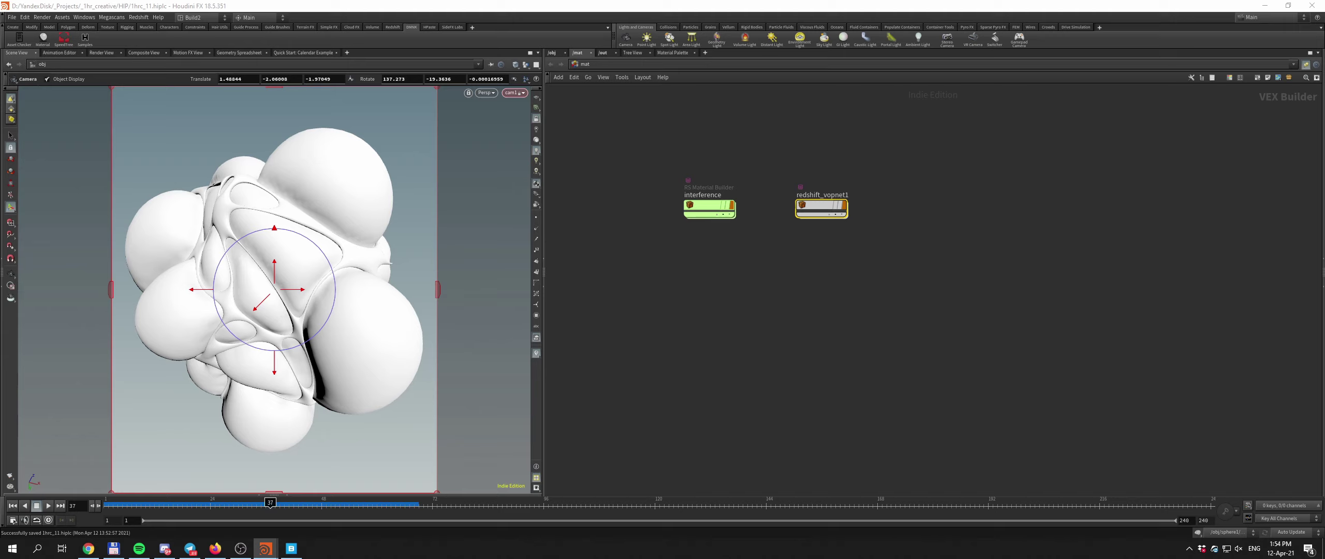
Inside redshift_vopnet1, feed a rock TextureSampler1 through TriPlanar1 into Material1
key(i)
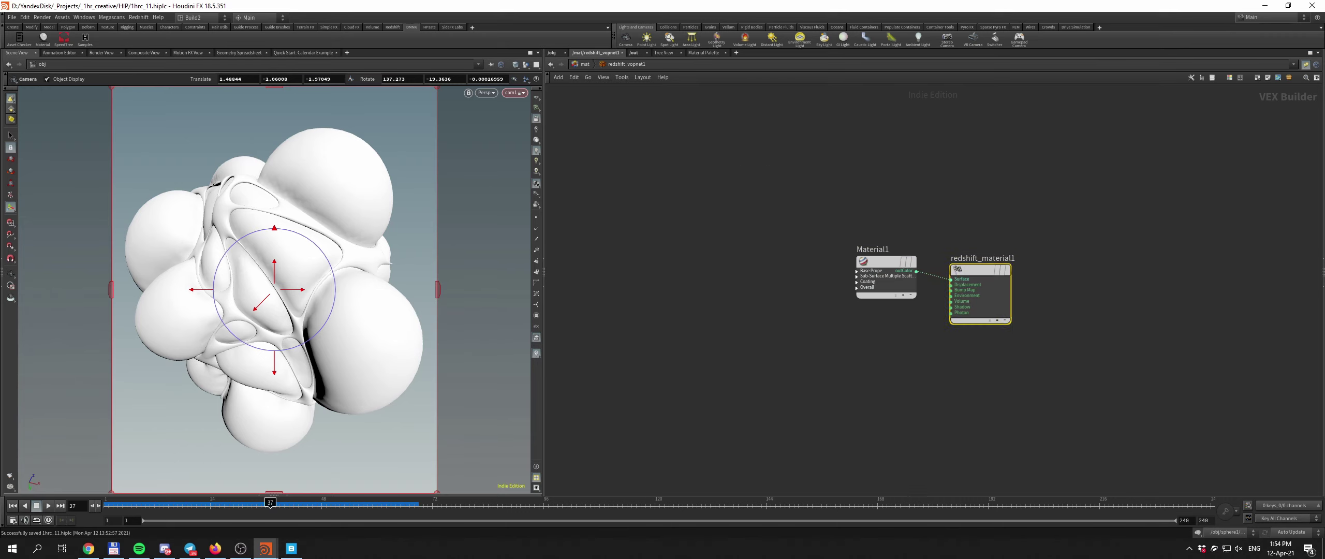
key(p)
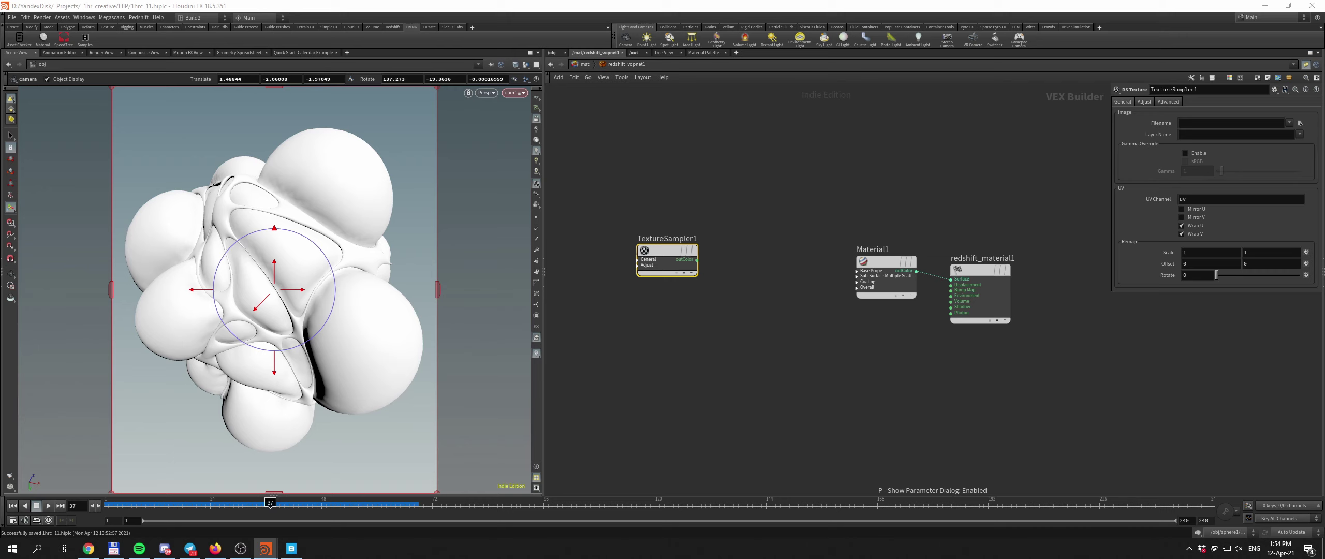
click(768, 435)
key(u)
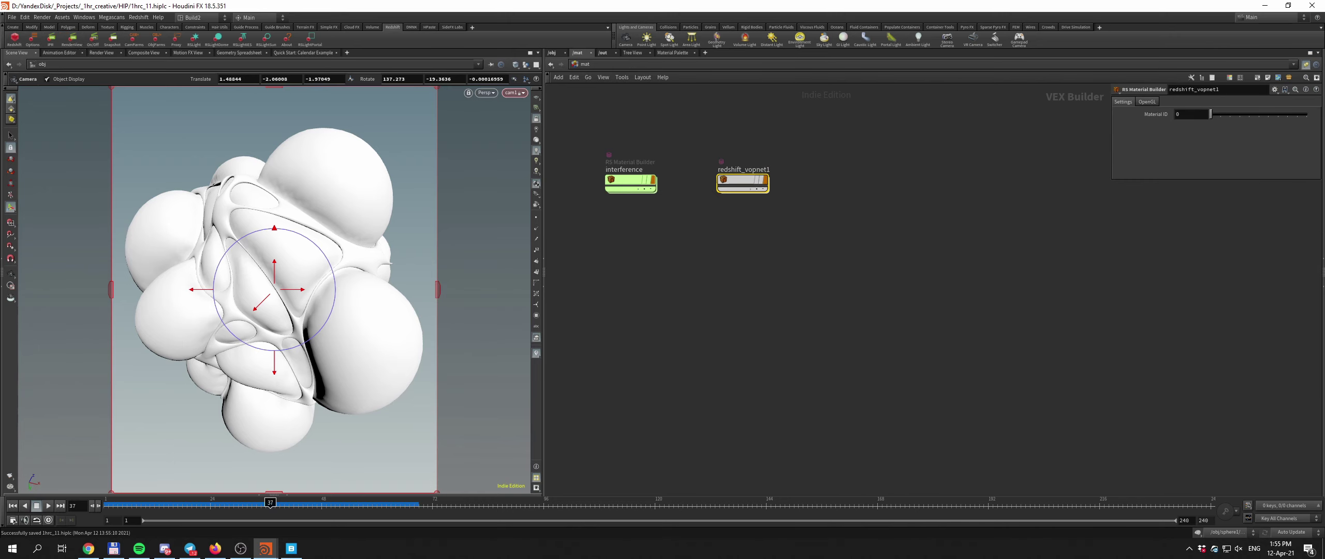
Add a Redshift area light, position it, and start an interactive Redshift render
ctrl+click(194, 39)
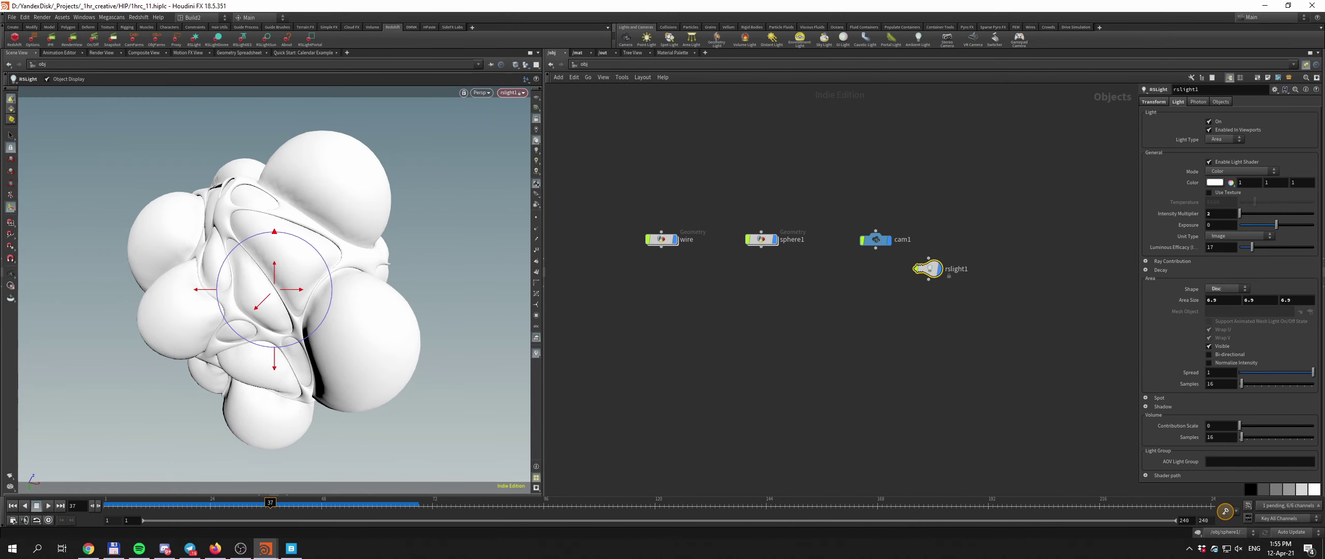
key(Escape)
drag(362, 233, 384, 253)
click(72, 38)
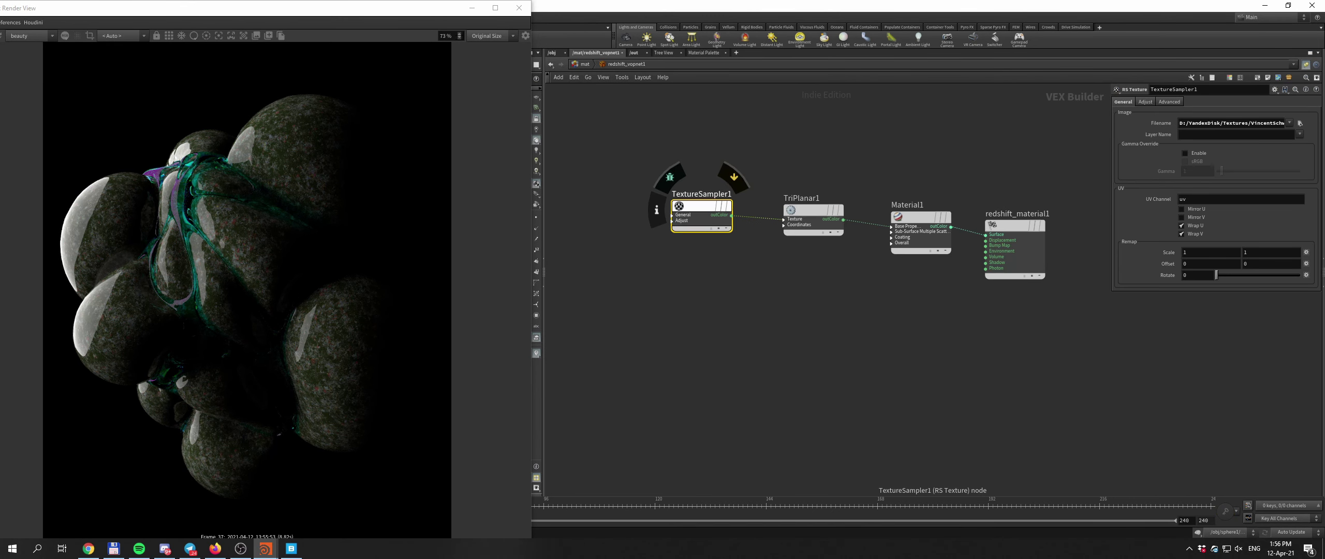
Drive reflection roughness with TextureSampler2 and insert TriPlanar3 before BumpMap1
drag(731, 293, 892, 271)
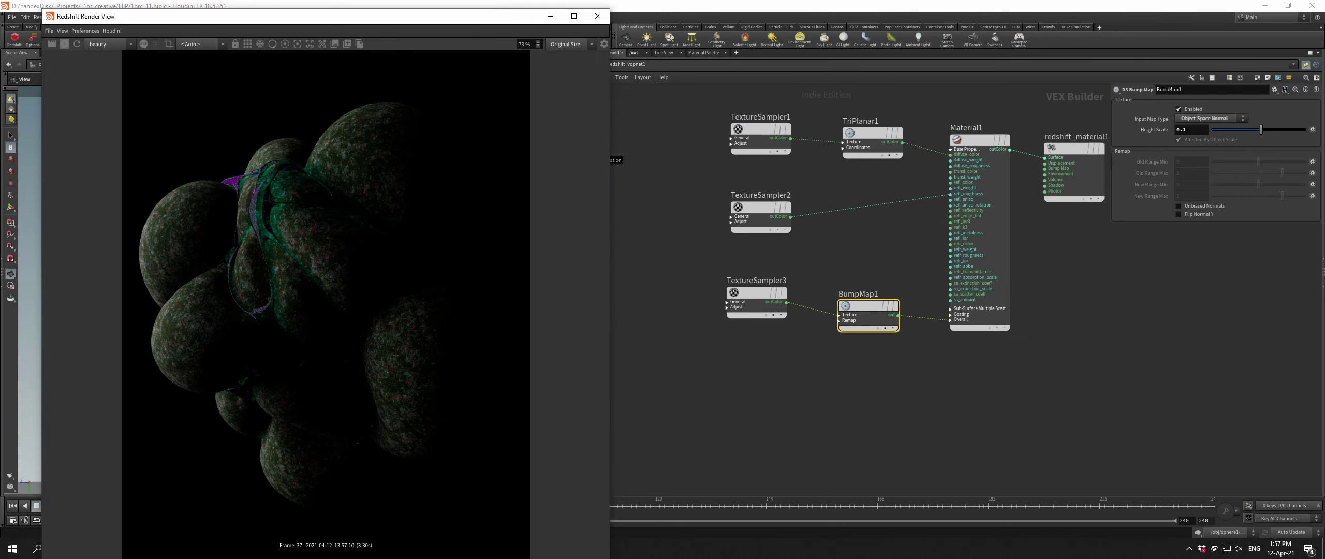
drag(845, 303, 863, 347)
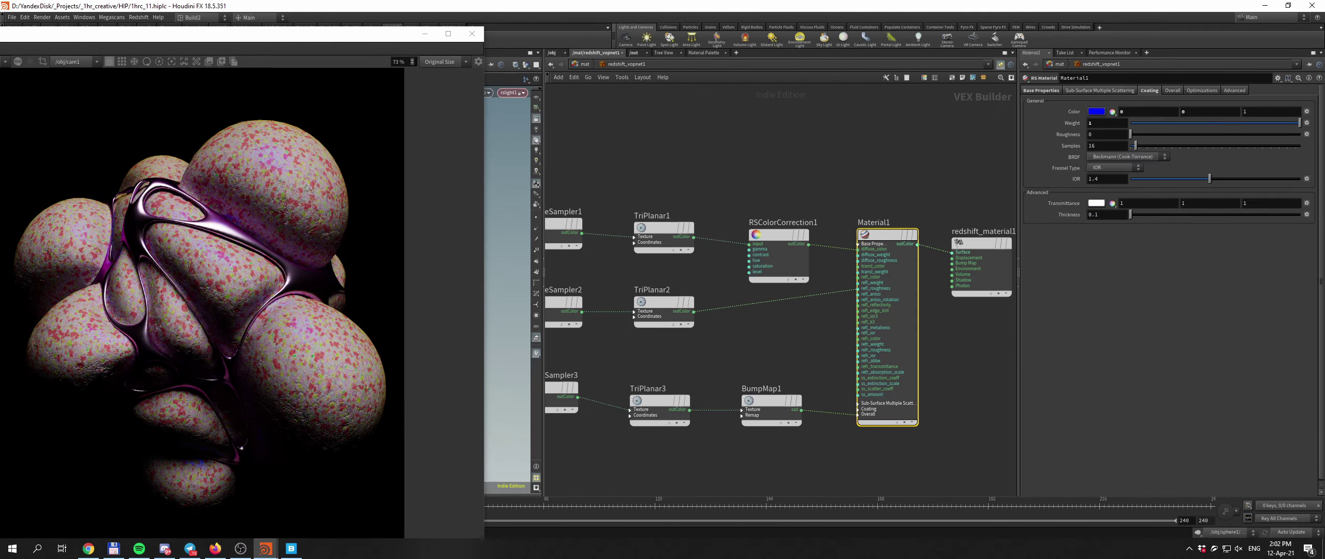
Set the subsurface Radius Scale to 0.5 and lower the texture's Saturation Scale
text(5)
key(Return)
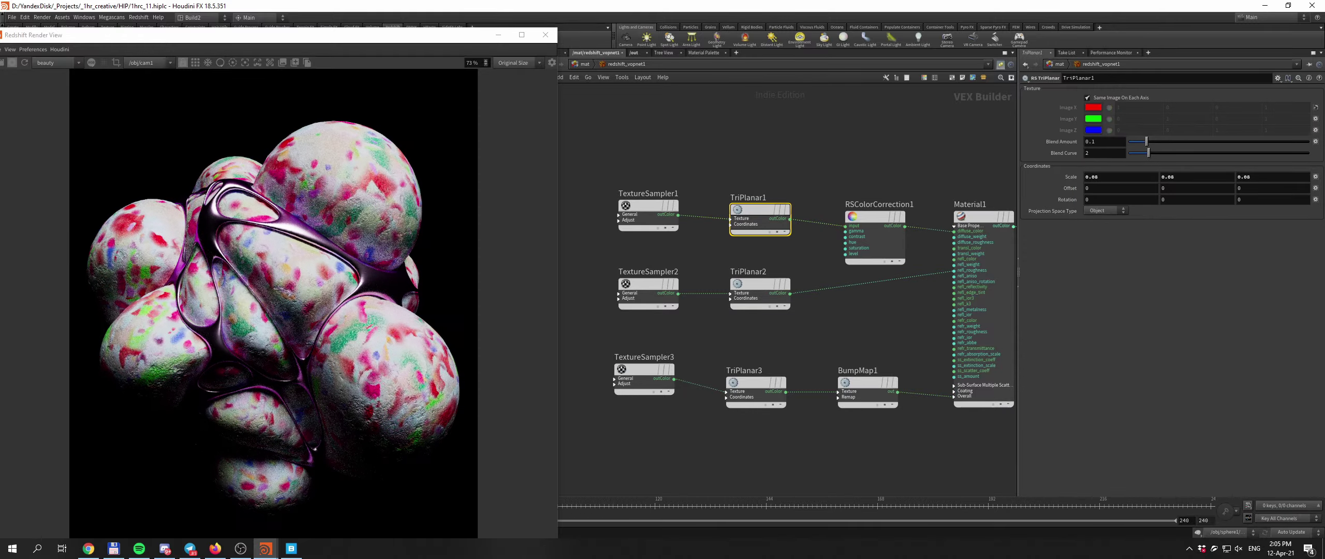
drag(1312, 136, 1249, 135)
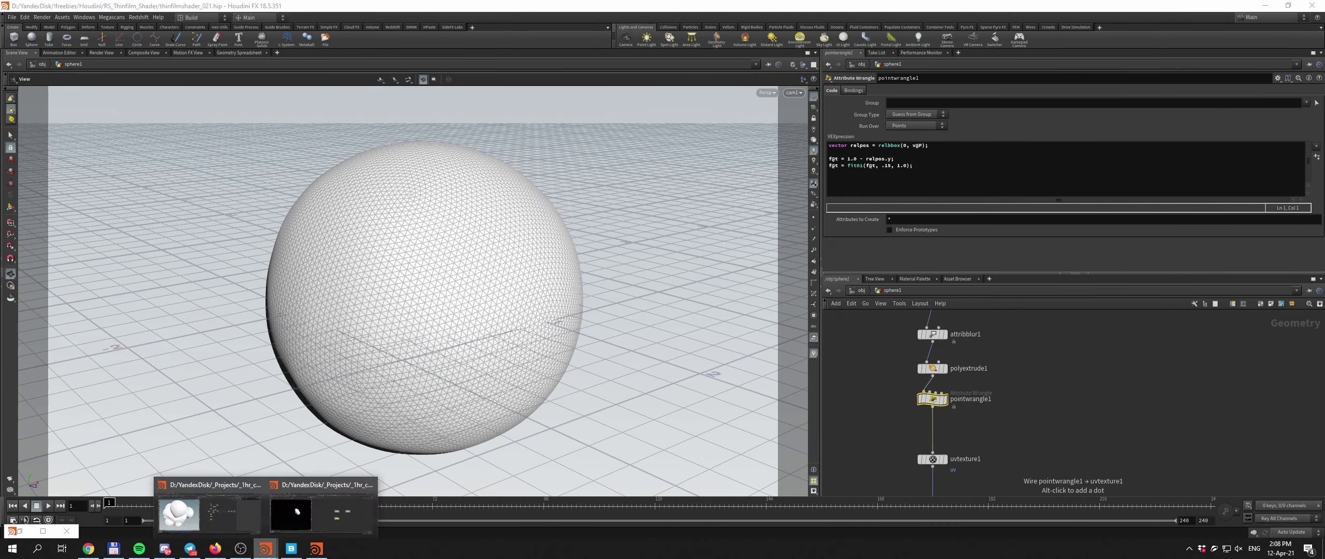
Back in the main blob scene, lower interference's Thickness_Max and IOR_Film in /mat
click(210, 512)
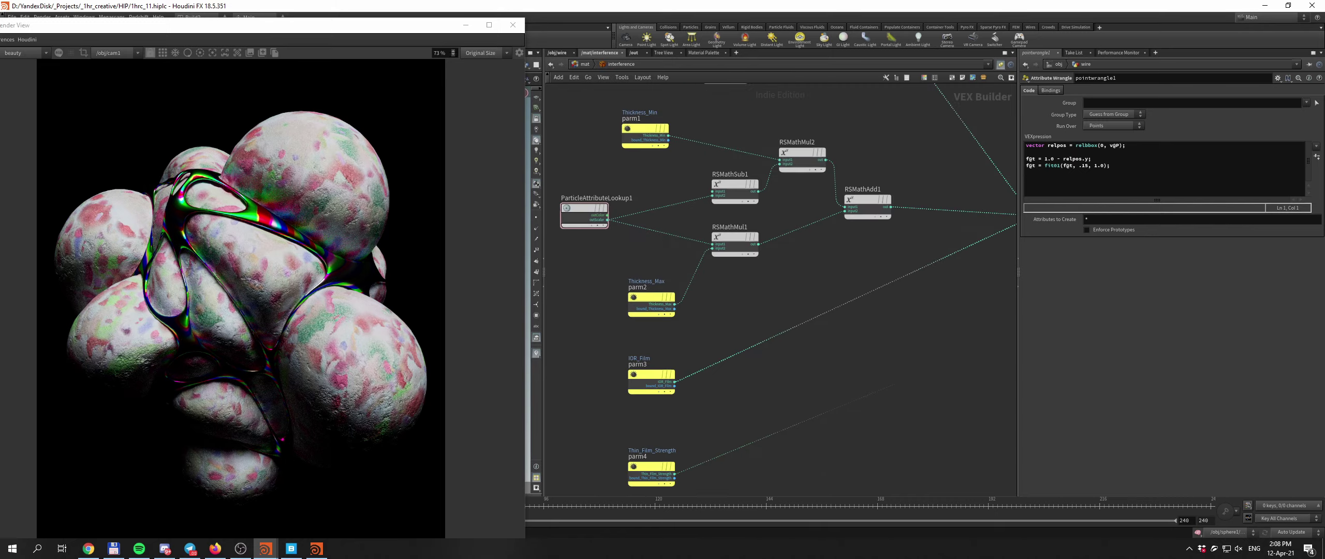
key(u)
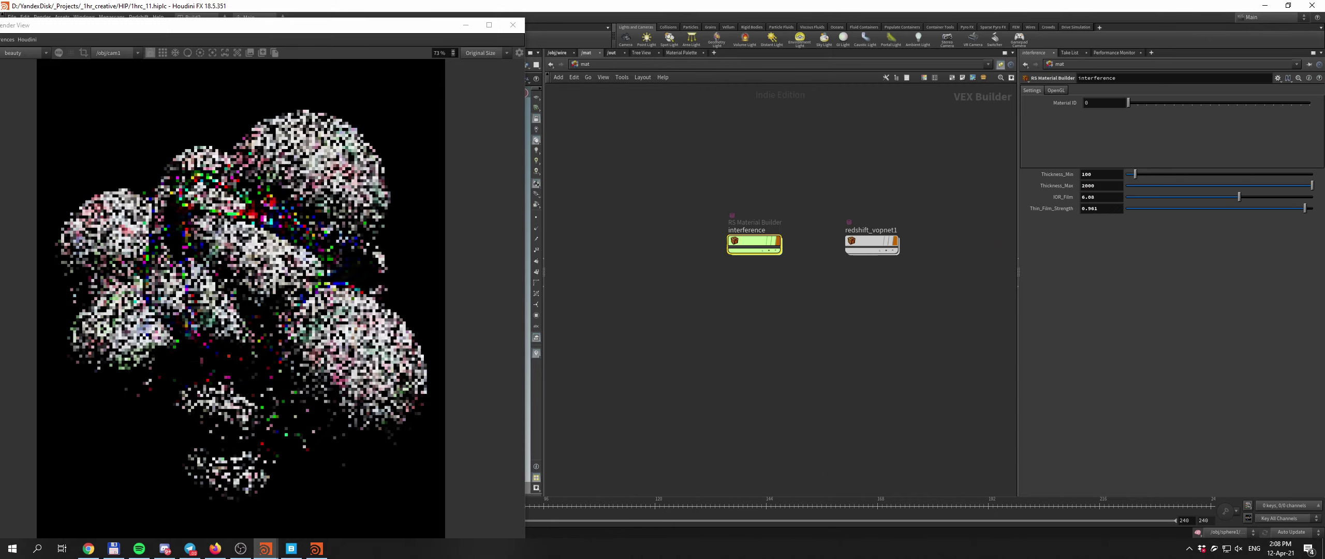
key(ctrl+z)
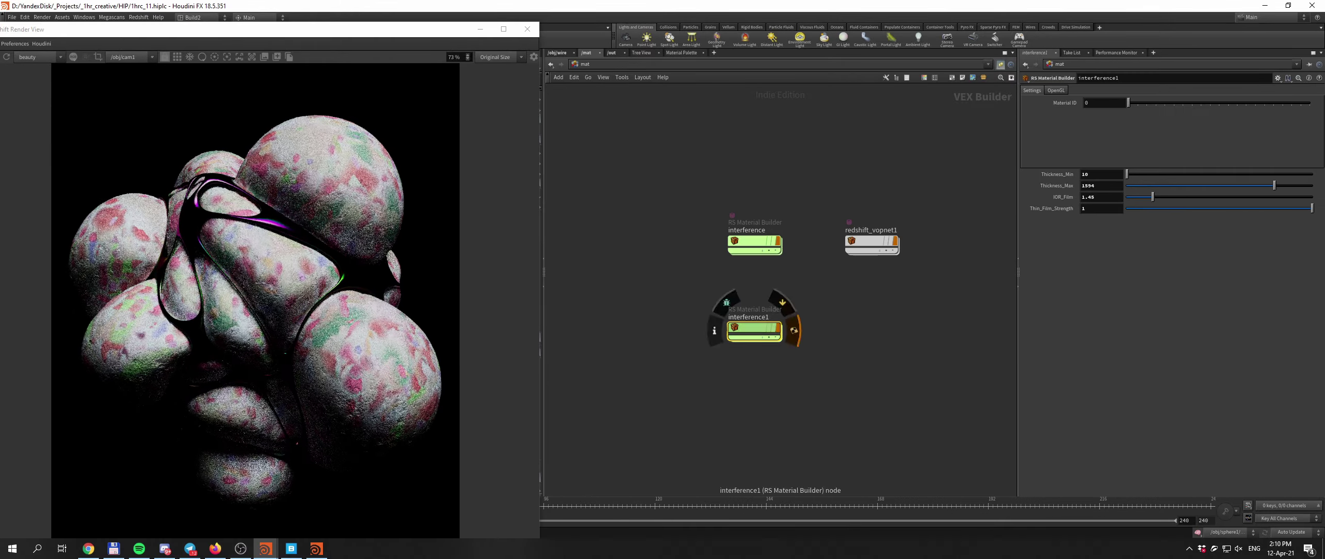
Inside interference1, set Saturation Scale to 0.536 and IOR_Film to 3.25
double_click(754, 331)
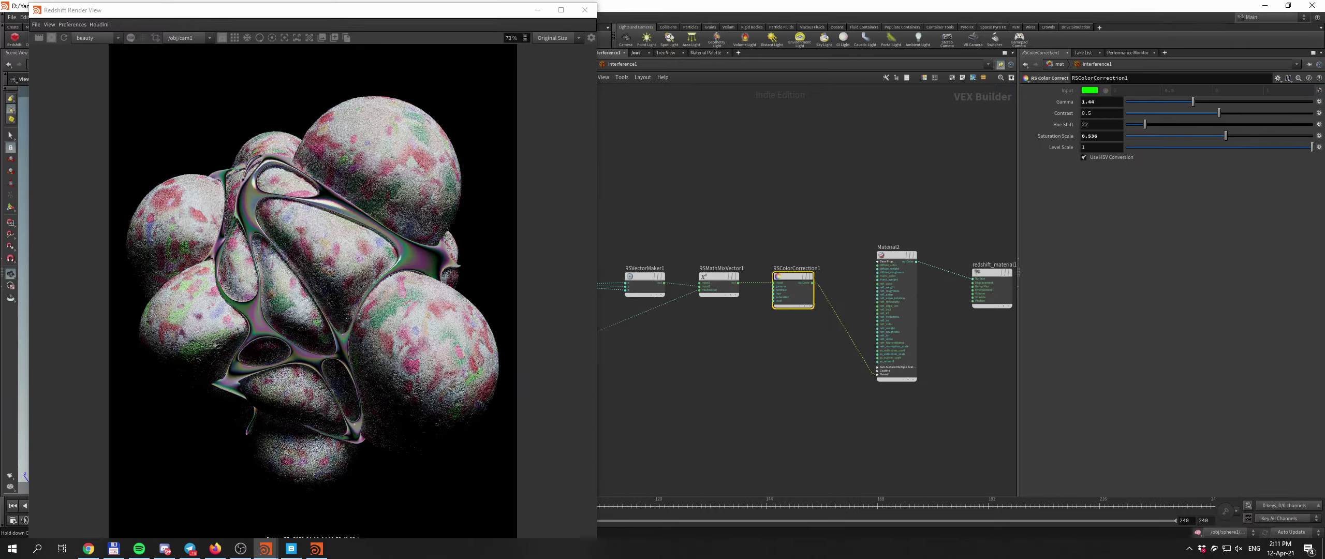
text(0.536)
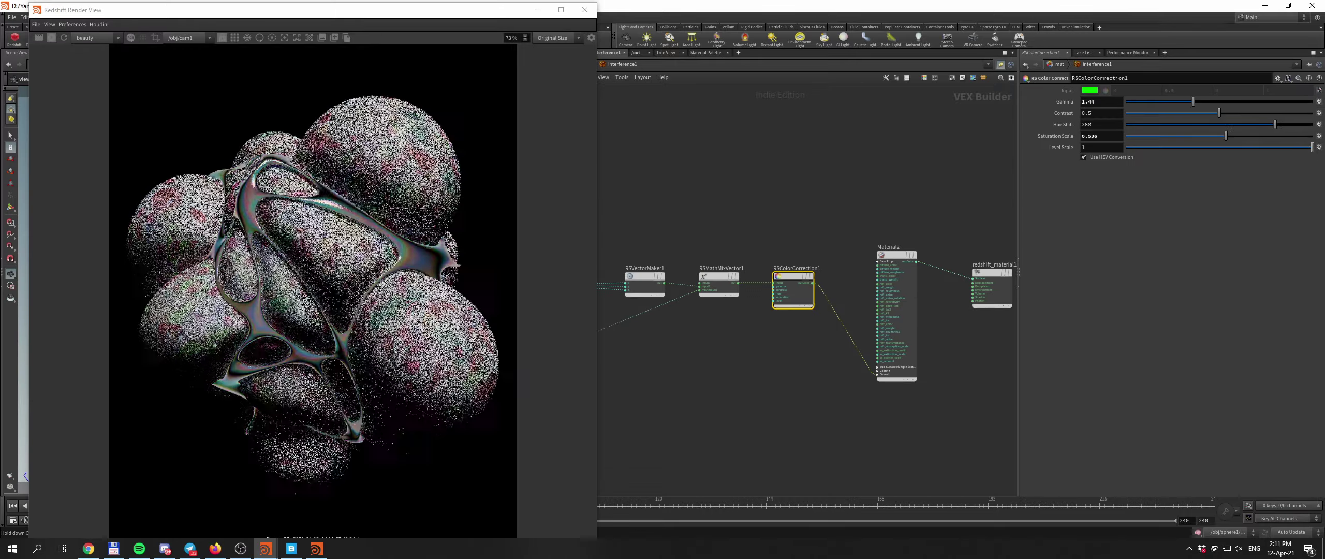
key(Tab)
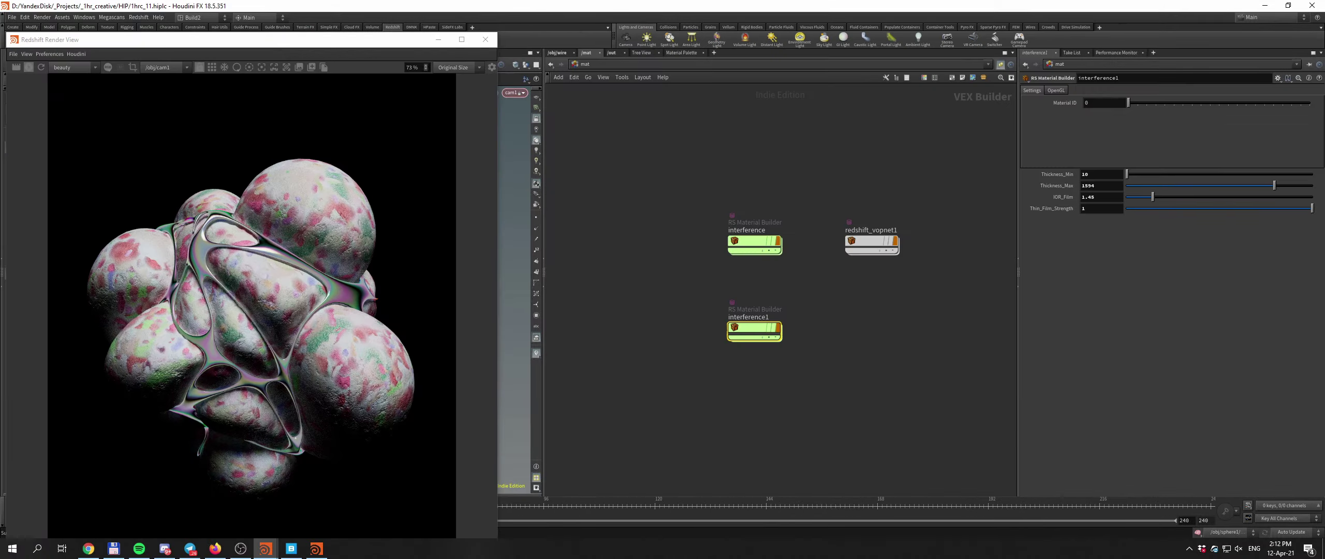
text(3.25)
key(Return)
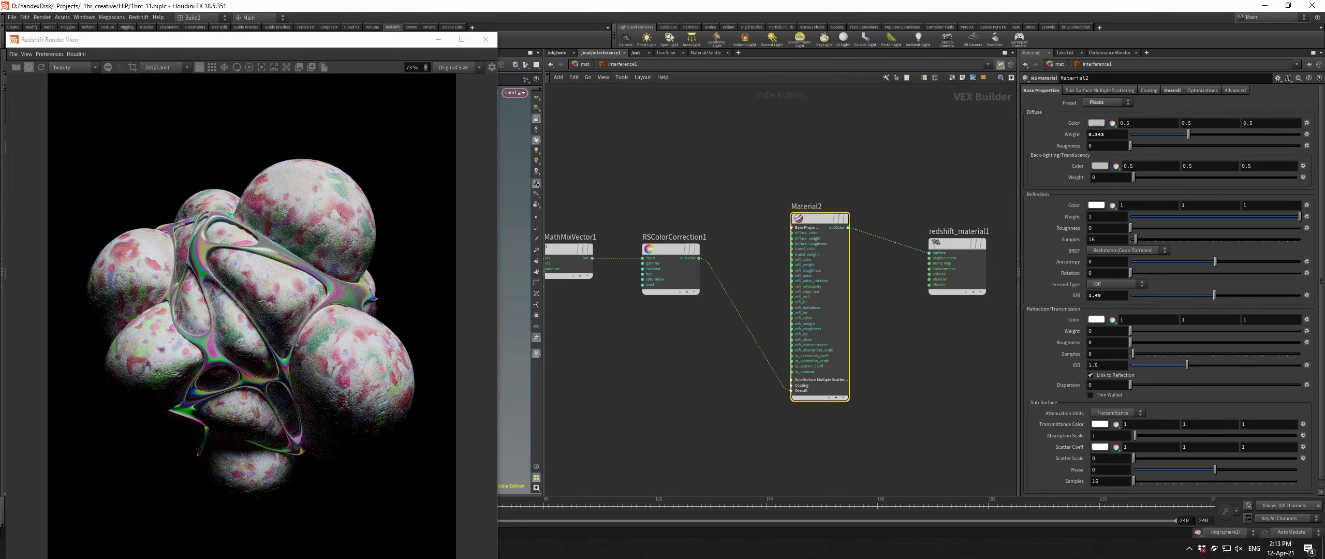
Select RSColorCorrection1, return to /mat, and move the Render View aside
click(671, 249)
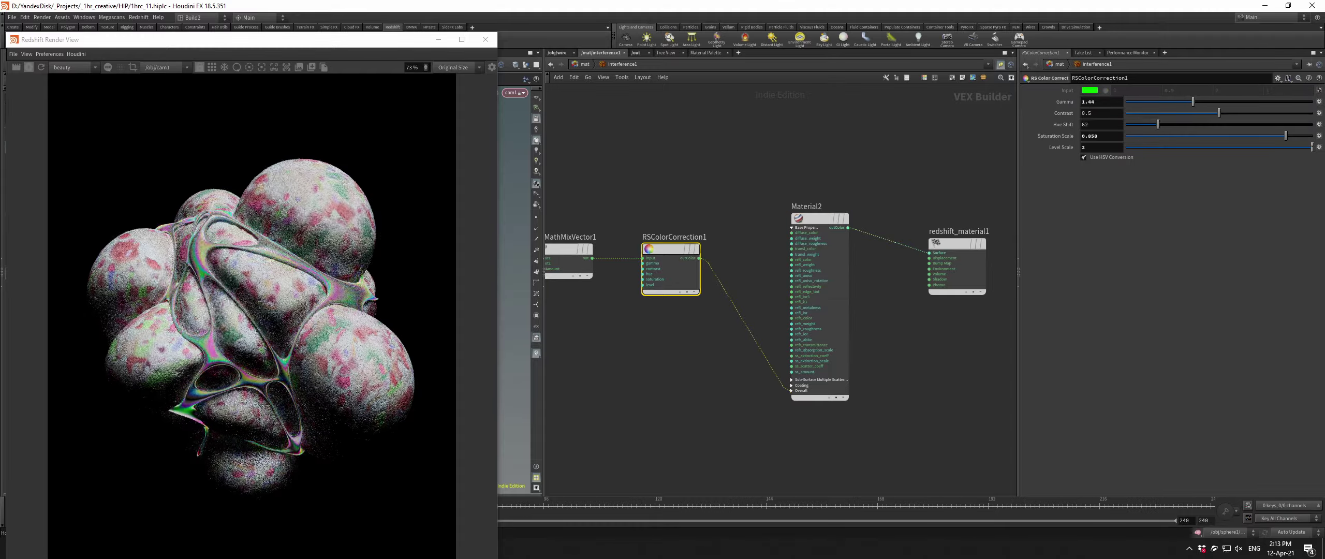
key(u)
drag(207, 39, 196, 17)
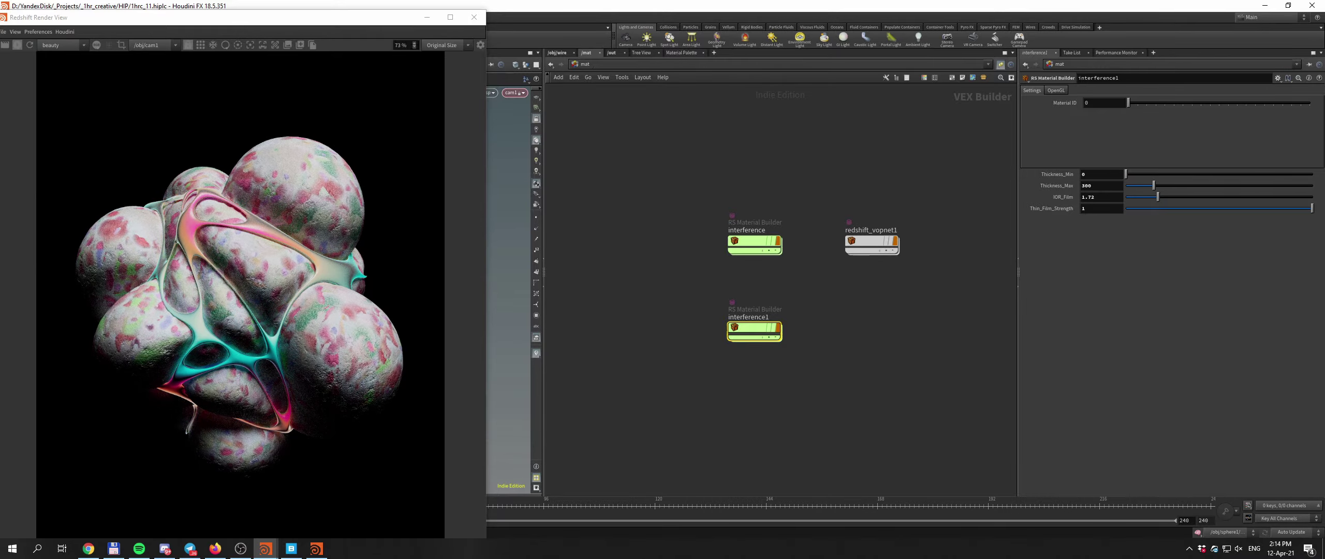
Go inside interference1 and swing the light around the blobs to relight the render
key(i)
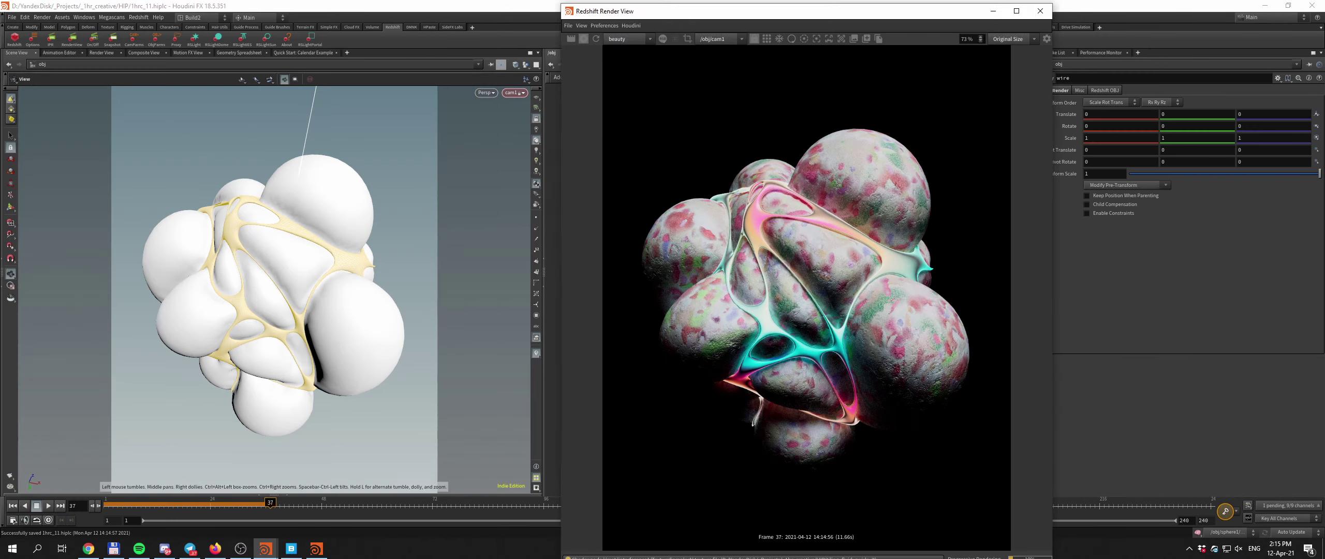
mouse_move(290, 217)
mouse_down()
mouse_move(382, 146)
mouse_move(388, 119)
mouse_move(293, 284)
mouse_move(216, 295)
mouse_move(254, 157)
mouse_up()
drag(842, 21, 426, 13)
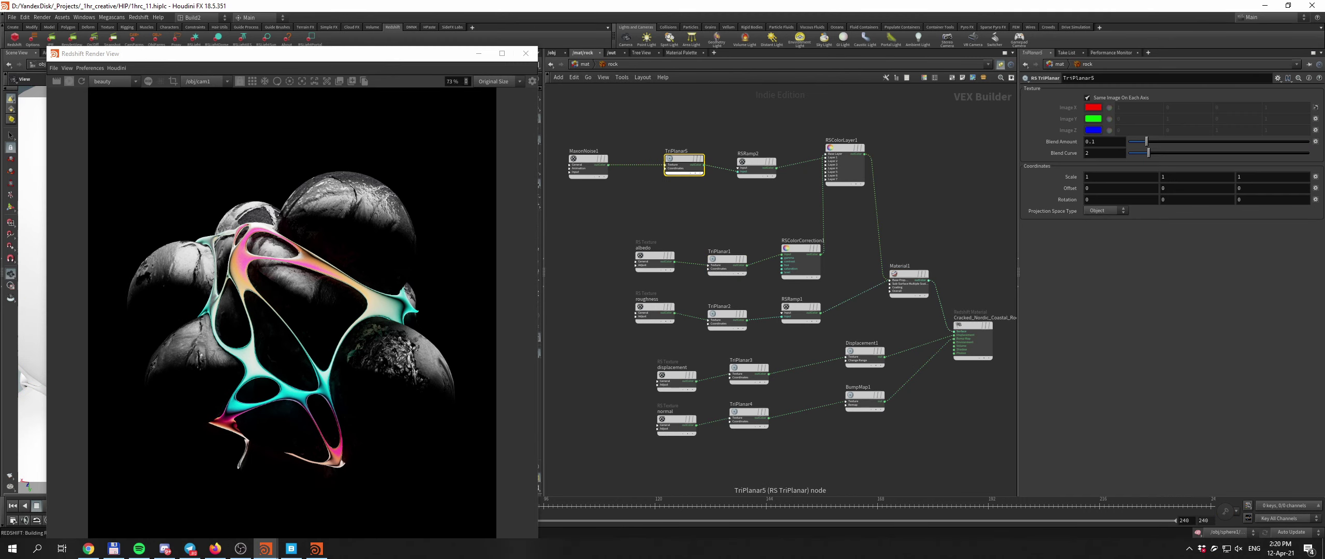
Set sphere1's Displacement Scale to 0.01 and select the rock material's RSColorCorrection1 node
middle_drag(1063, 172, 1092, 172)
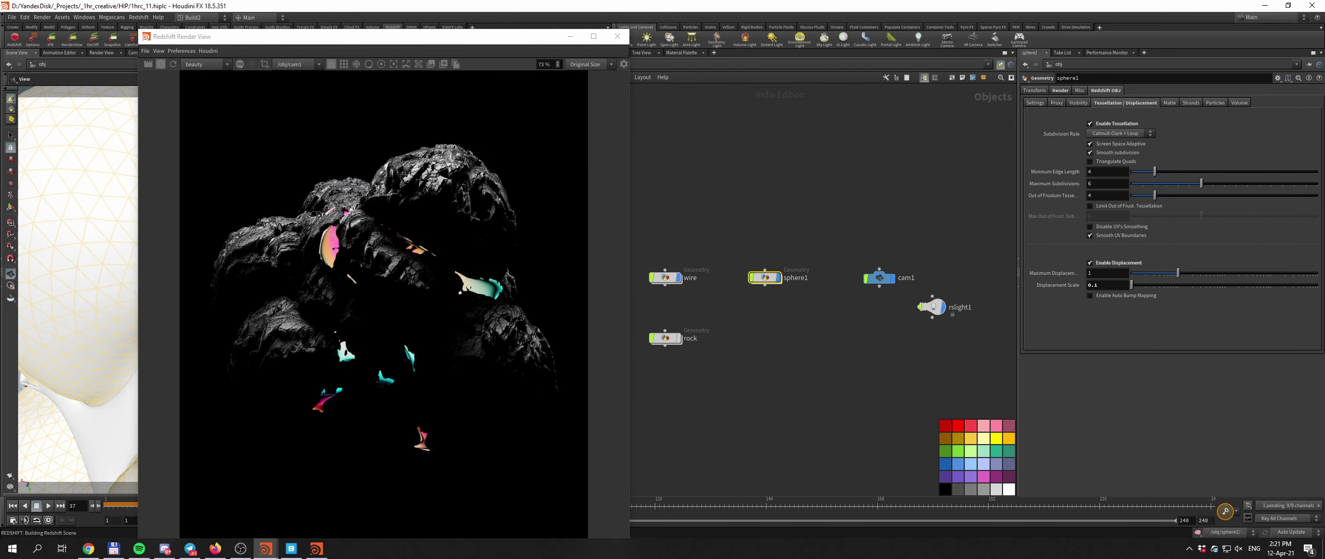
text(0.01)
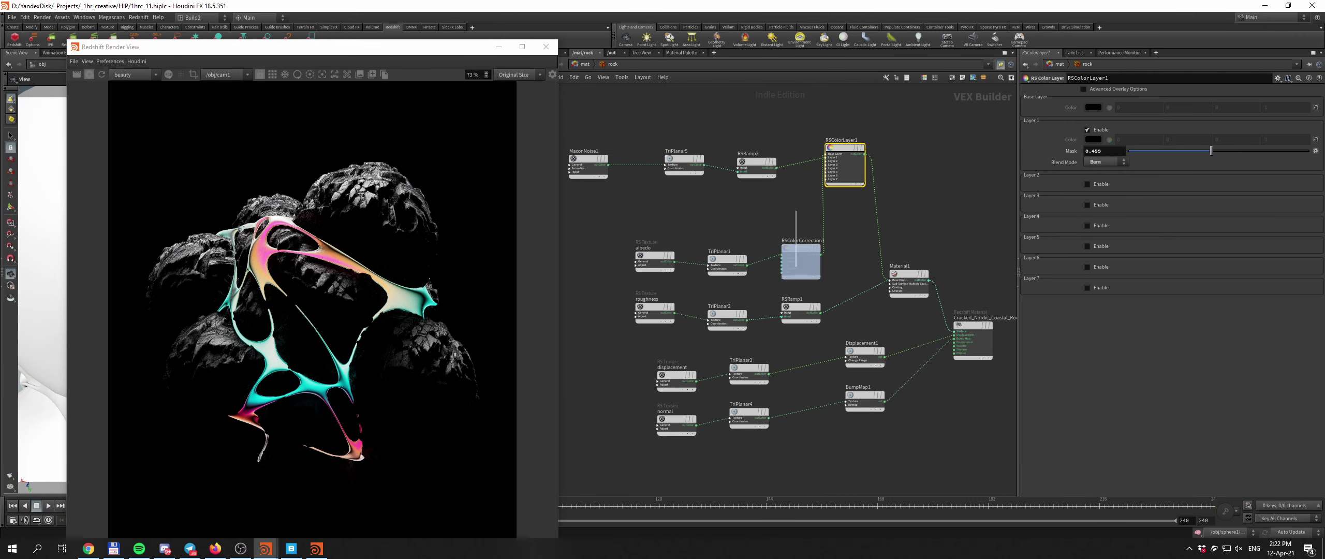
click(801, 261)
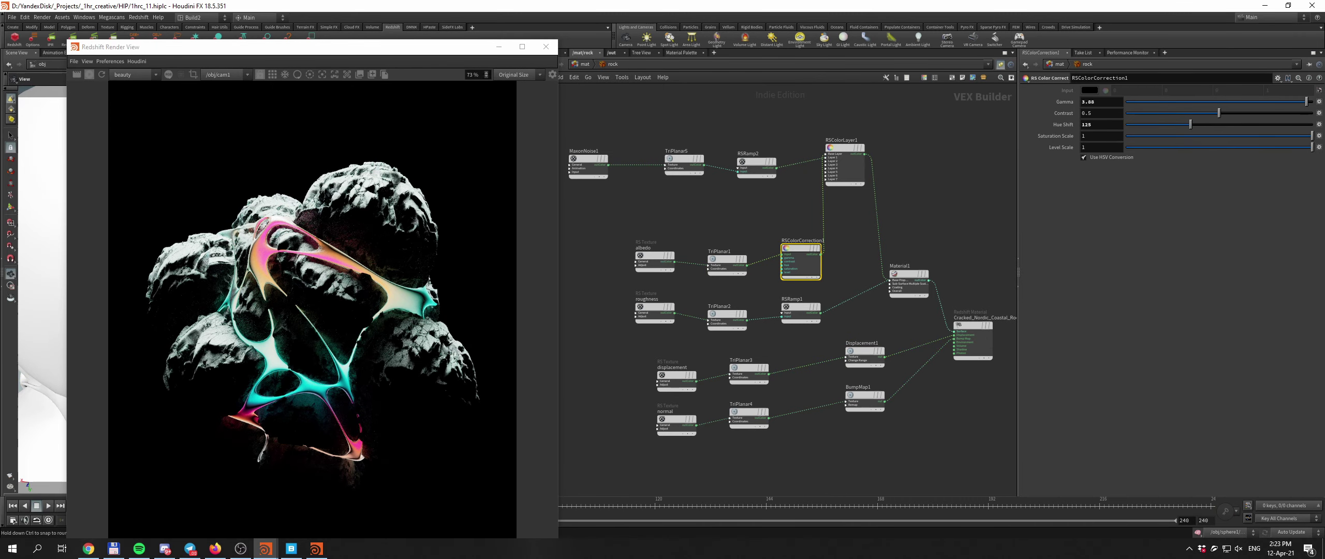
Lower the rock colour correction gamma and set the TriPlanar scale values to 0.5 and 1
drag(1307, 102, 1126, 101)
click(727, 259)
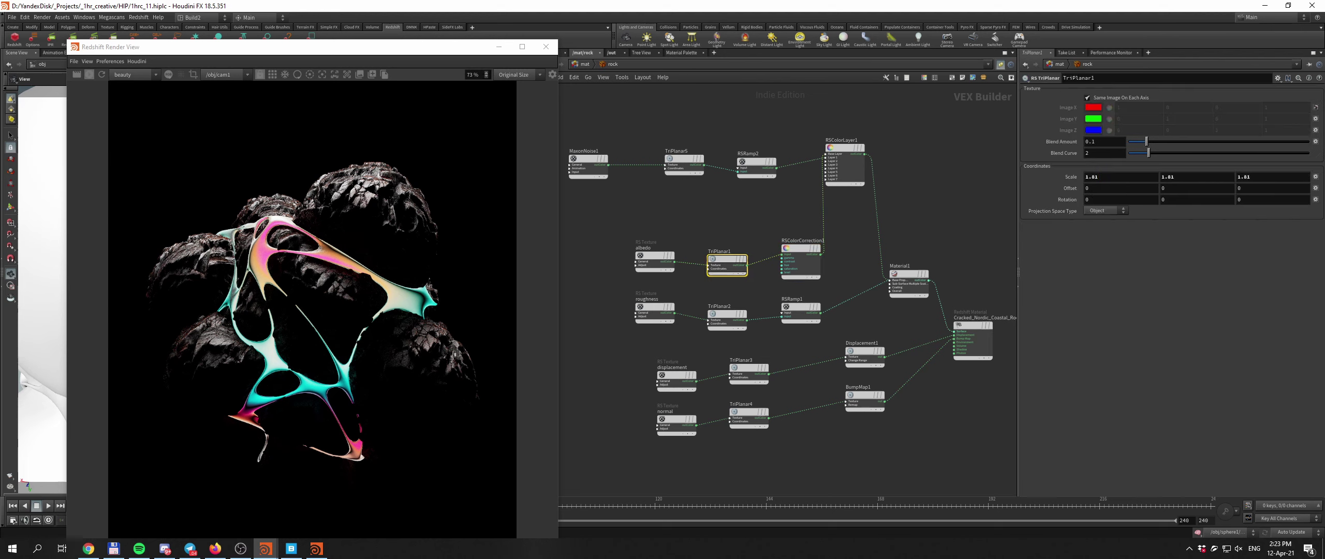
key(ctrl+s)
text(0.5)
key(Return)
text(1)
key(Tab)
text(1)
key(Return)
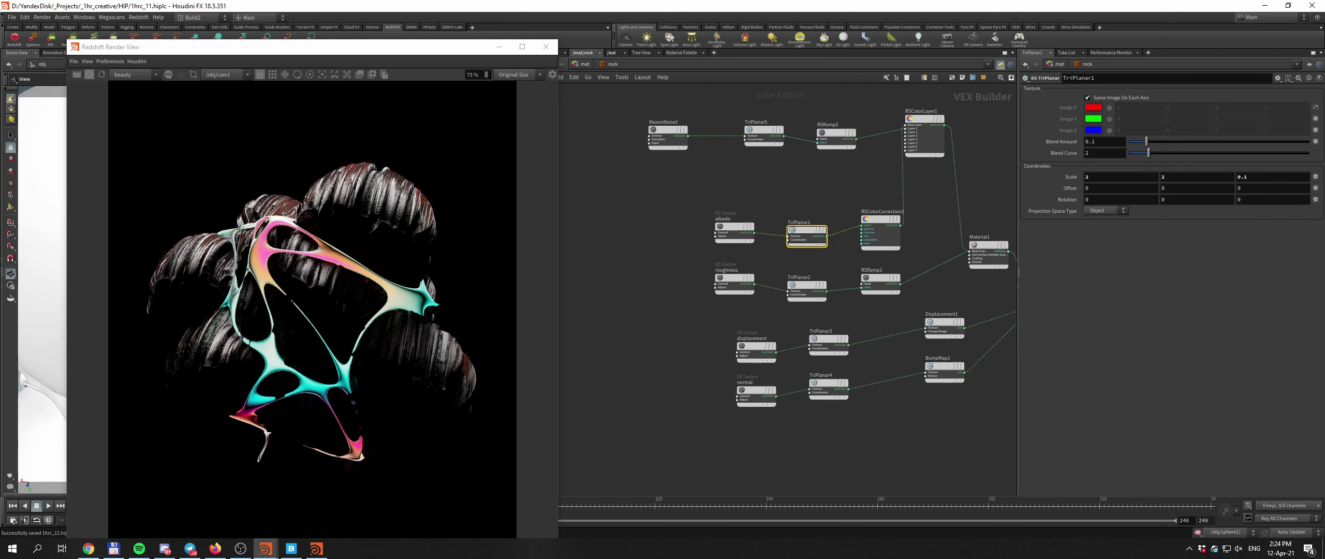
Blend the MaxonNoise layer into RSColorLayer1 using Lighten mode
click(879, 219)
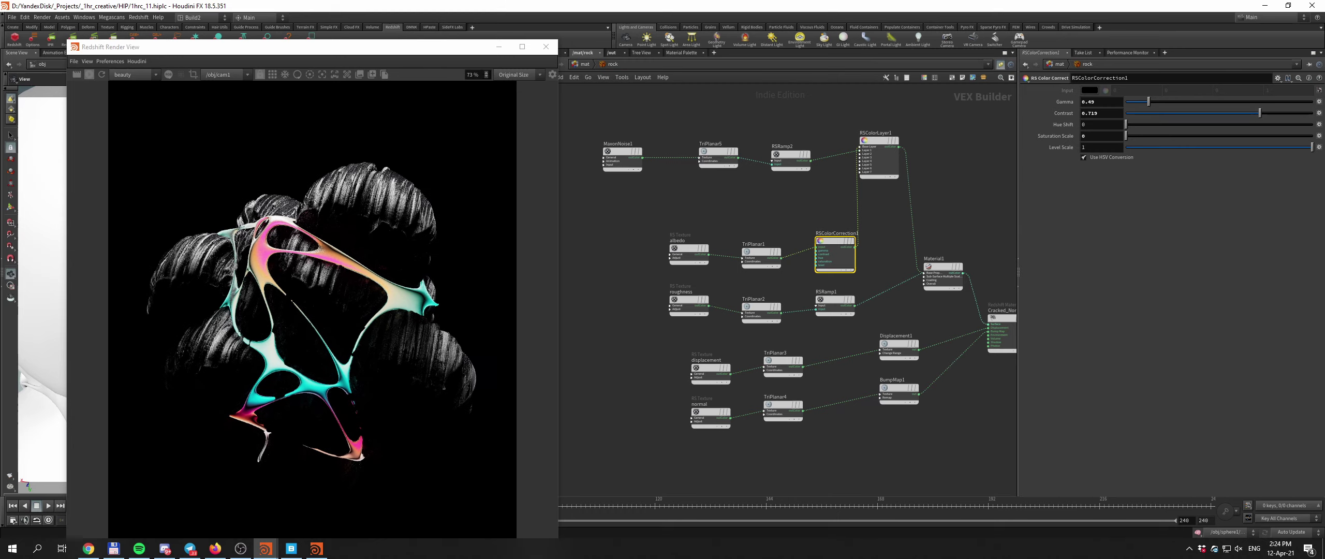
drag(284, 47, 259, 7)
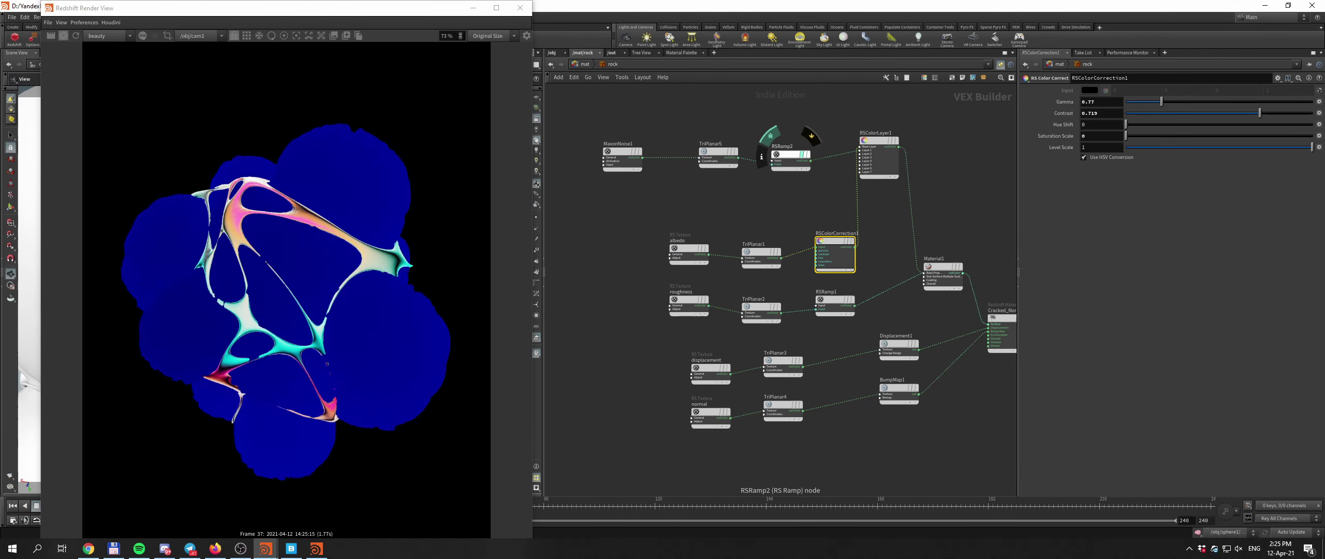
click(808, 182)
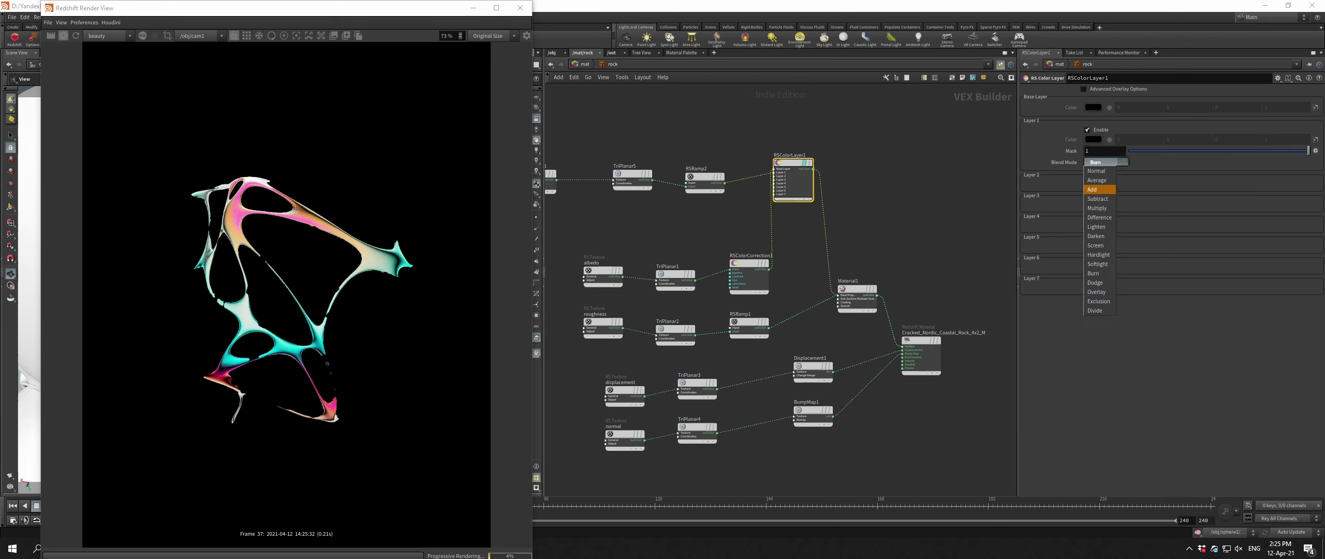
click(602, 202)
click(772, 203)
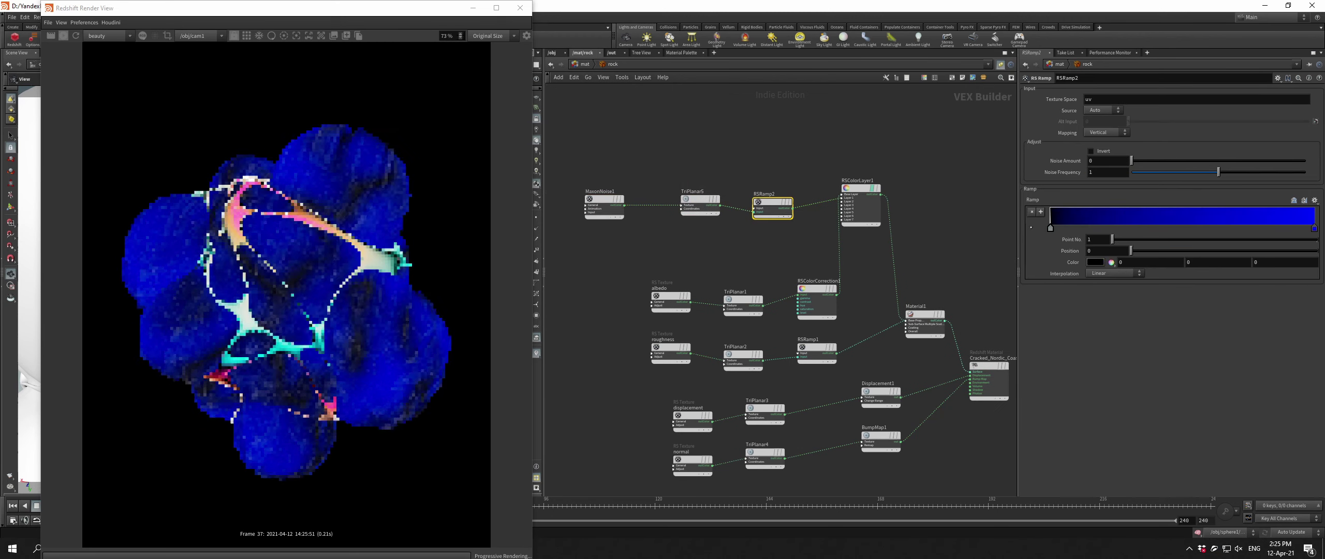
click(861, 205)
click(1105, 162)
click(1100, 213)
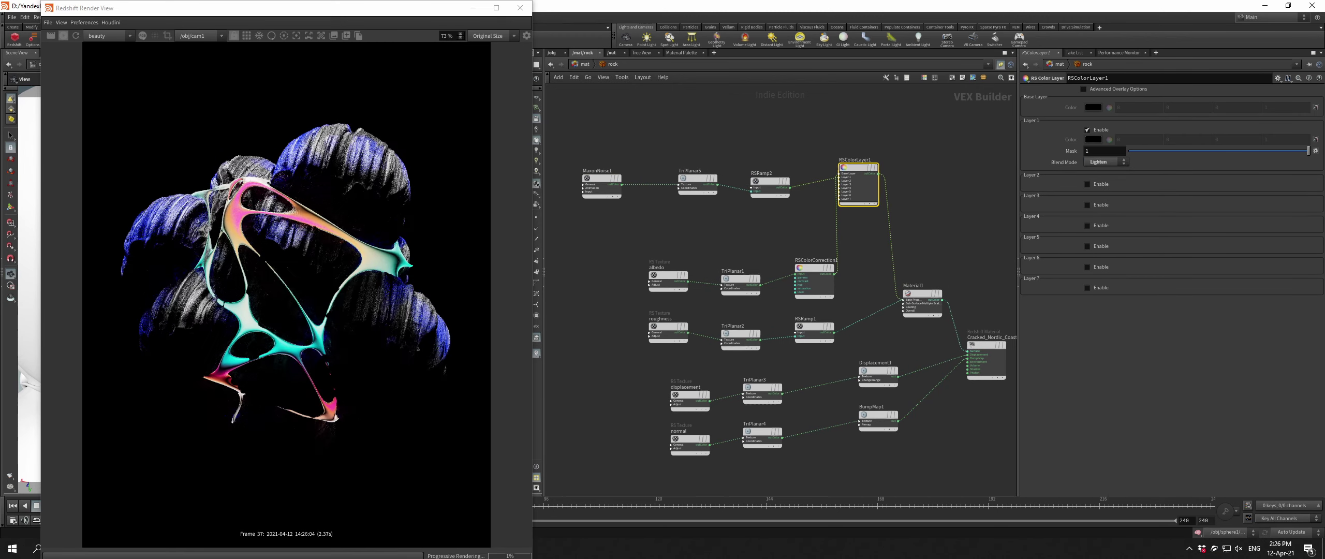
Recolour the noise ramp's key green and switch MaxonNoise to Cell noise
click(600, 178)
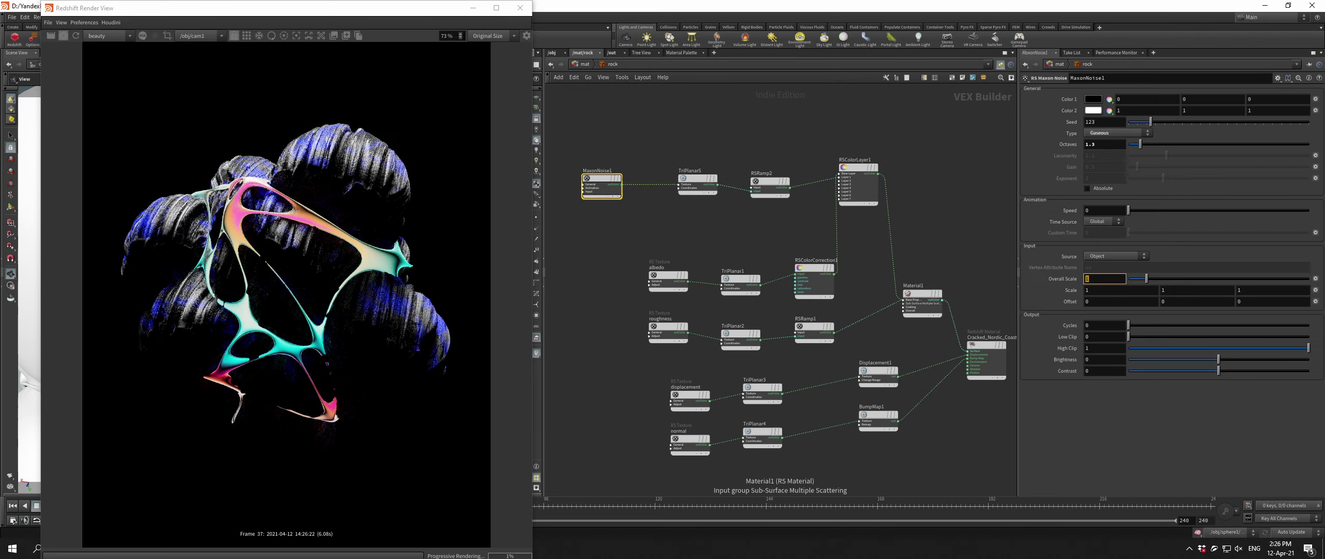
click(770, 181)
double_click(1315, 228)
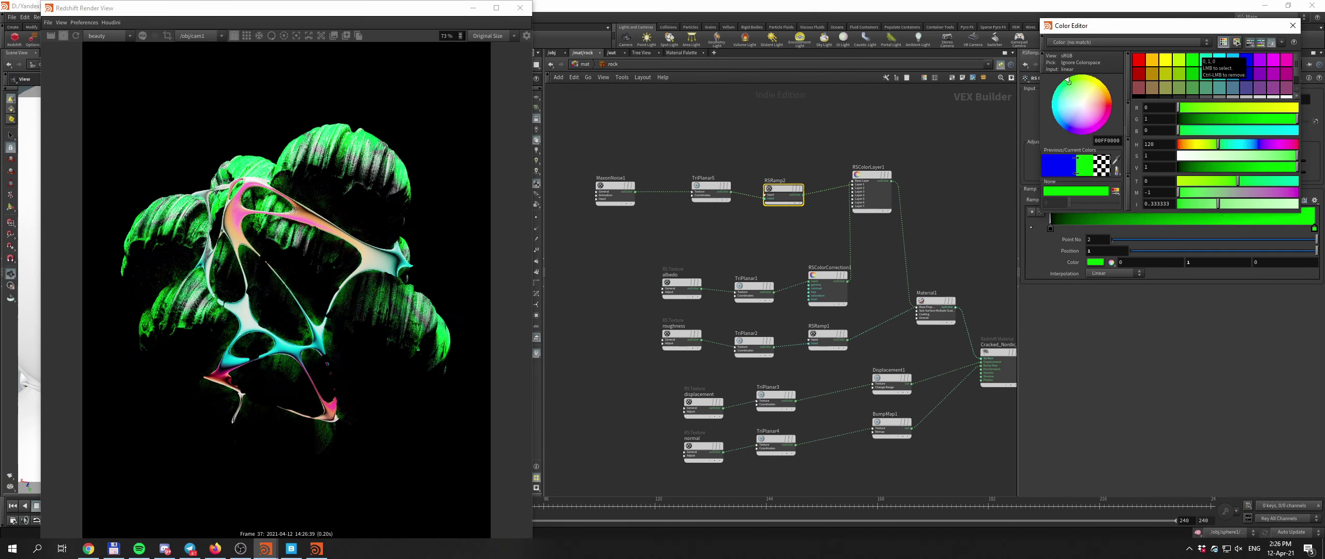
click(872, 174)
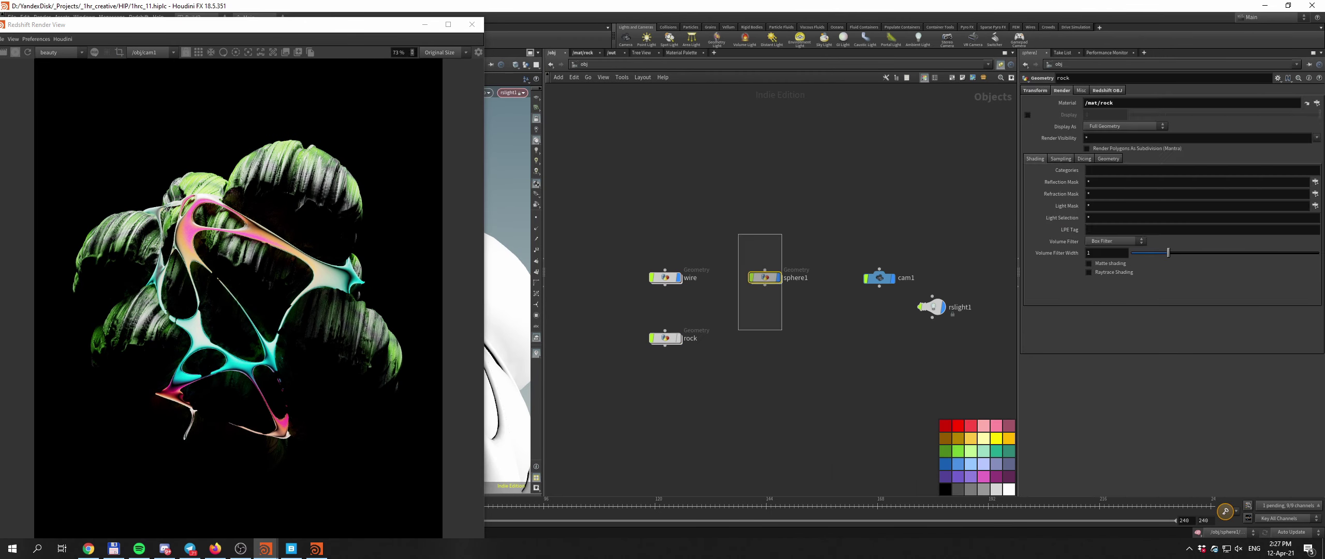
drag(338, 29, 339, 27)
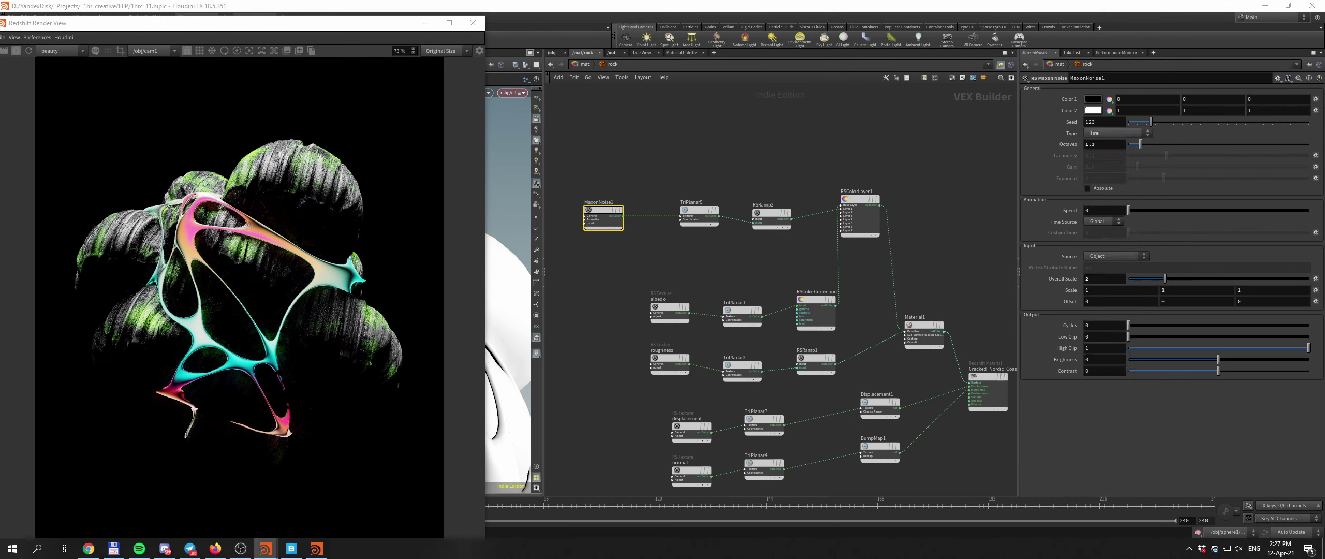
click(1117, 133)
click(1117, 132)
click(1112, 164)
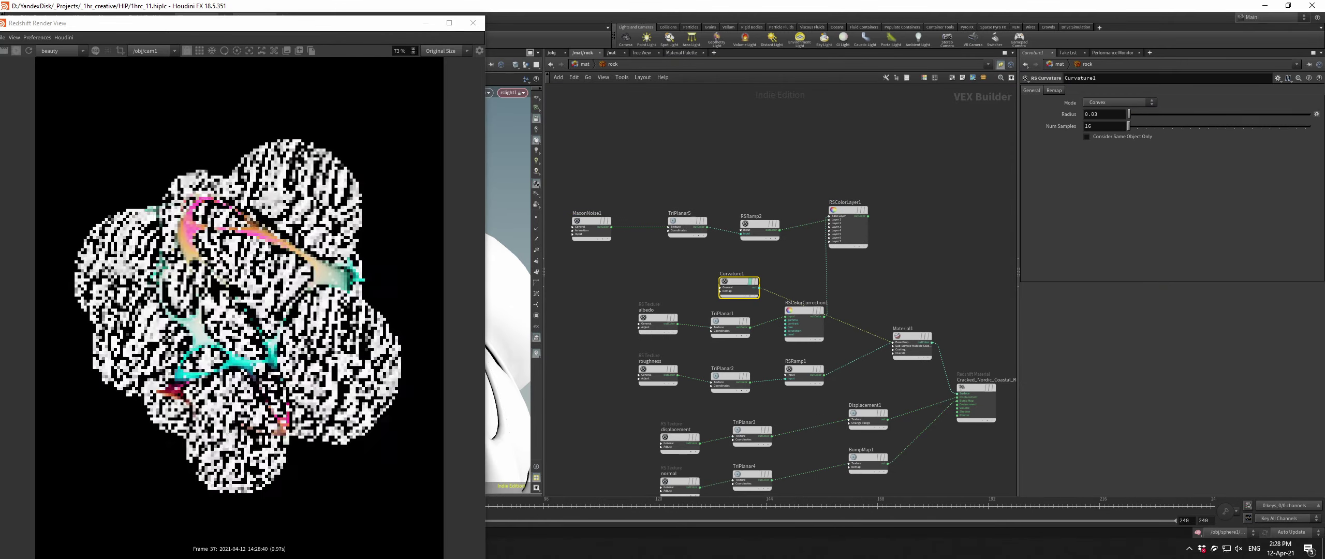
Set the Curvature node to Concave, wire it into RSColorLayer1, and make its ramp pure green
click(1117, 103)
click(1113, 112)
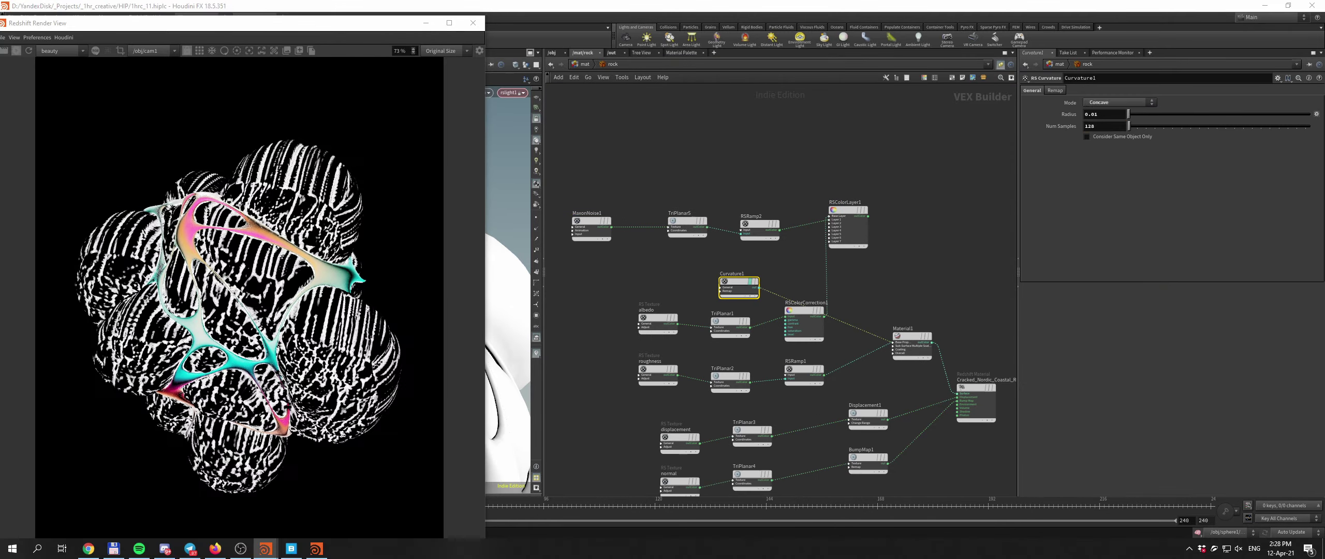
scroll(914, 296, up, 1)
click(836, 212)
click(931, 155)
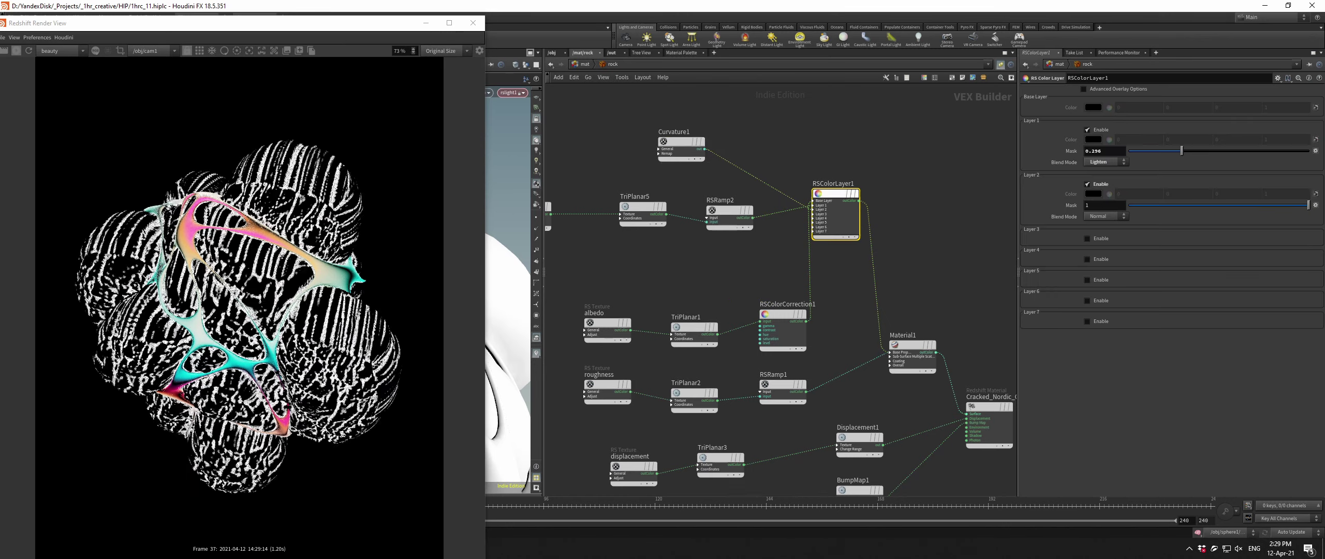
click(1105, 216)
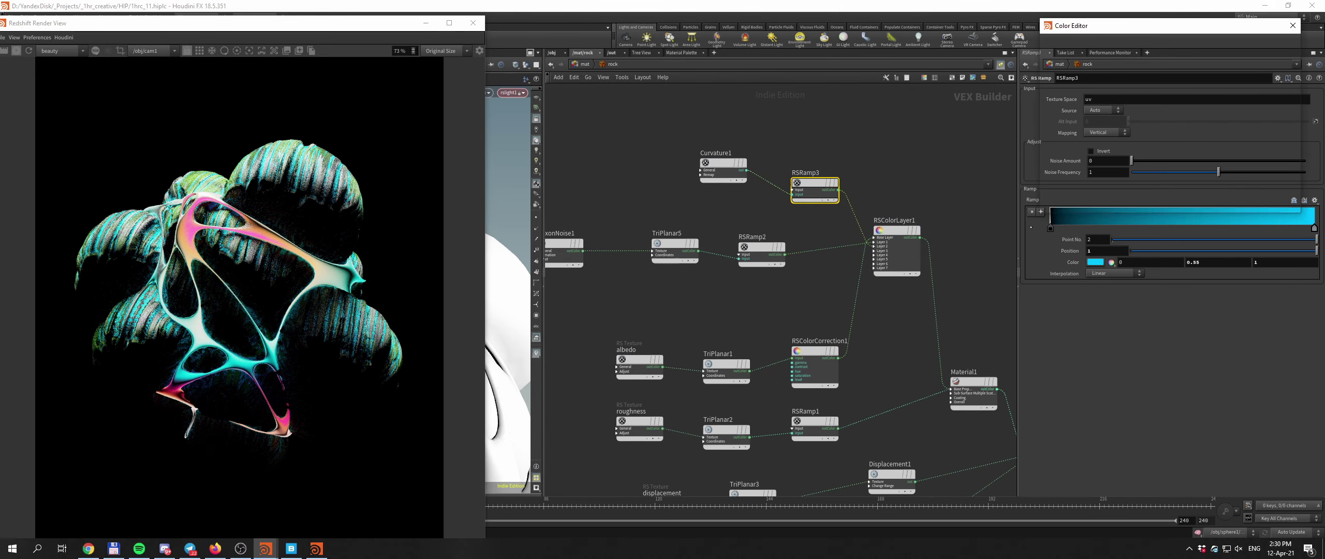
click(1068, 81)
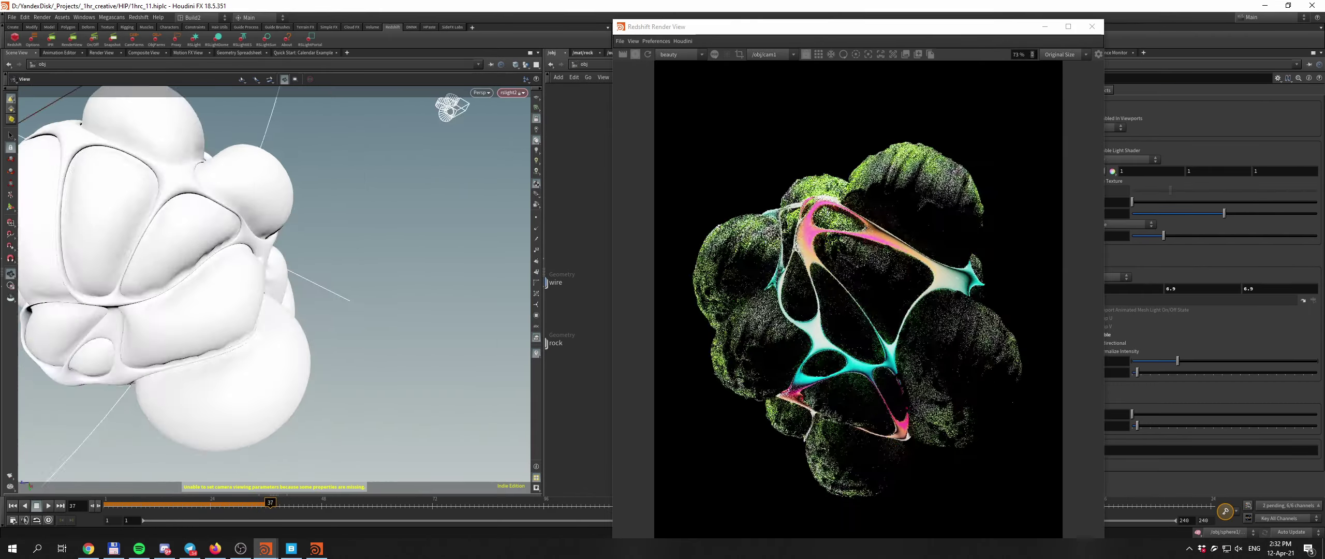
Re-aim rslight1 and rslight2 around the rocks, moving the render window out of the way
drag(884, 33, 694, 39)
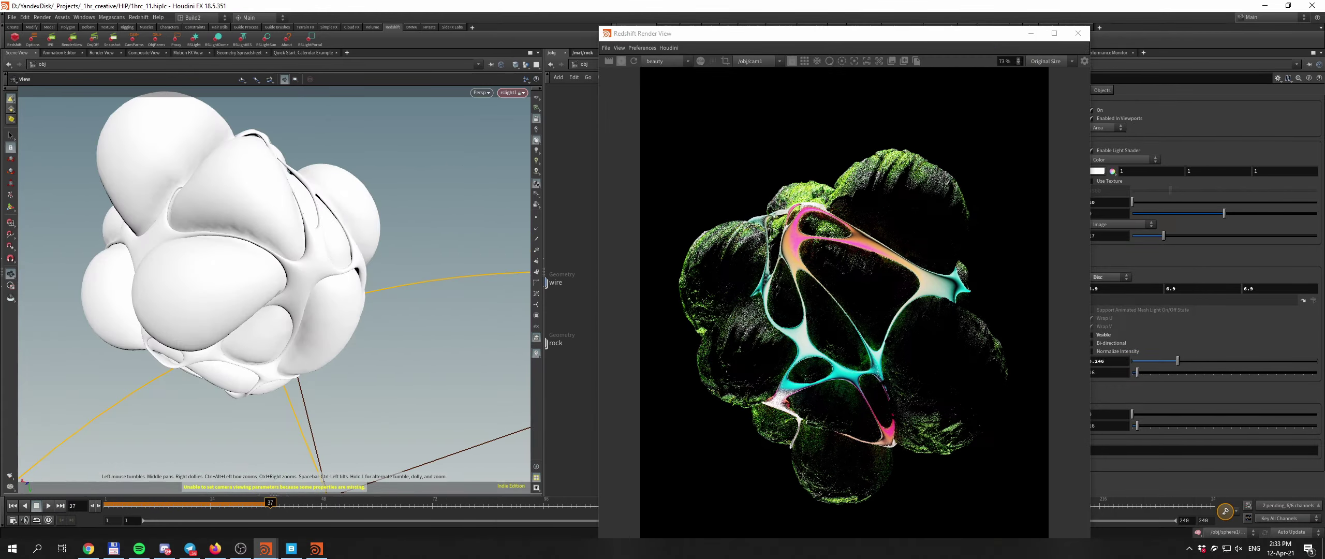
drag(494, 118, 163, 174)
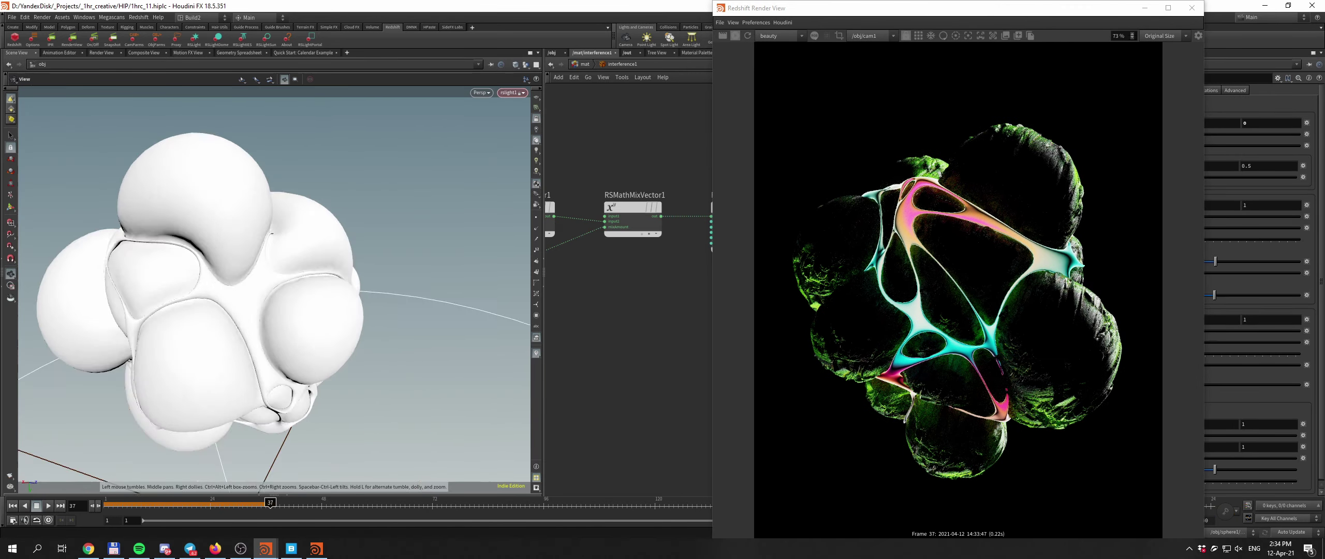
drag(272, 154, 287, 176)
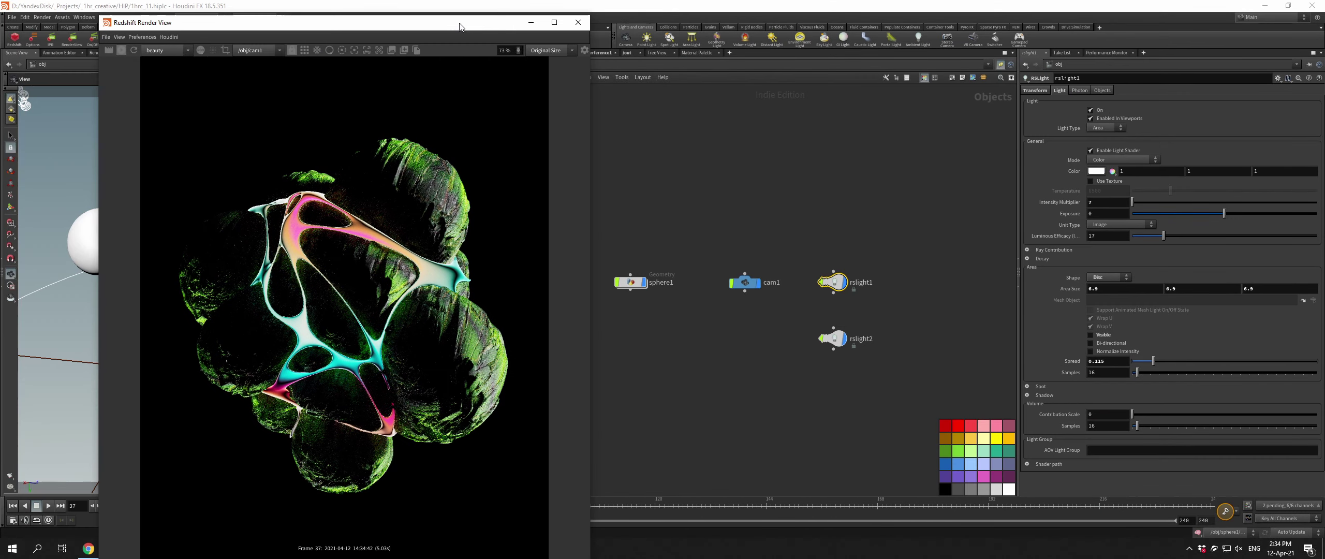
click(461, 25)
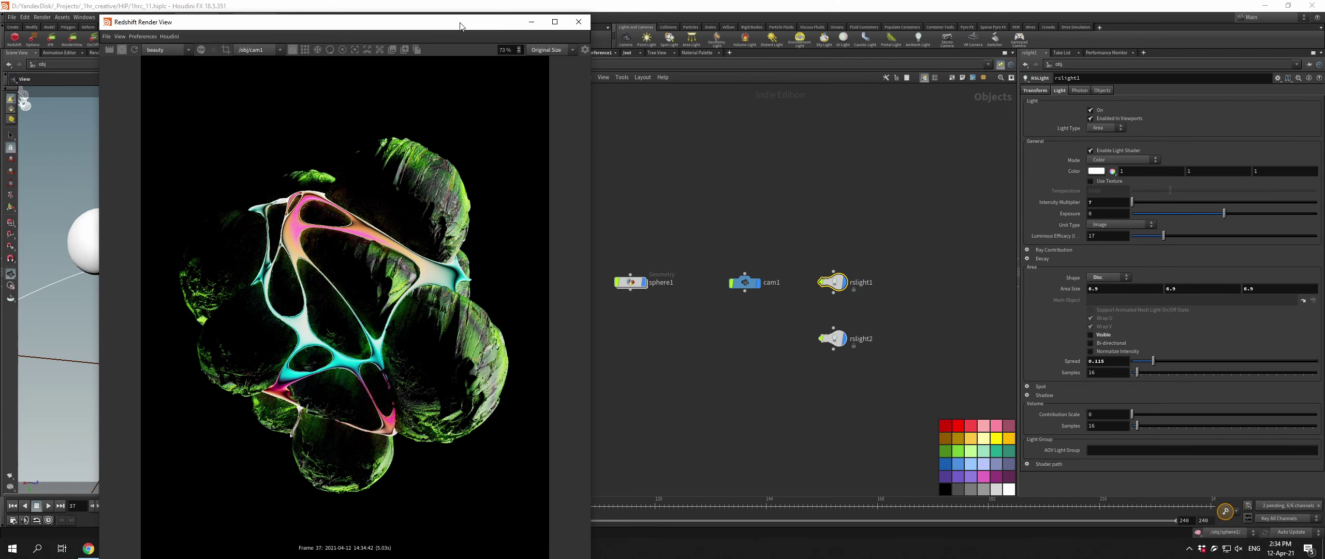
drag(311, 22, 862, 8)
drag(258, 259, 362, 311)
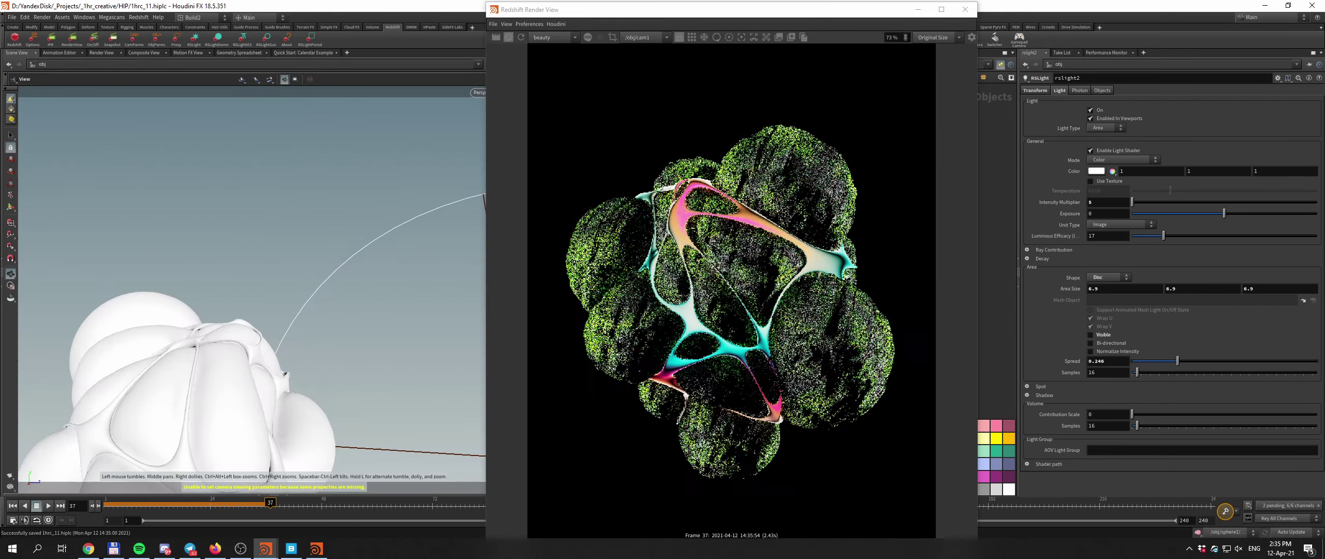
mouse_move(259, 259)
mouse_down()
mouse_move(290, 217)
mouse_move(279, 197)
mouse_move(259, 233)
mouse_up()
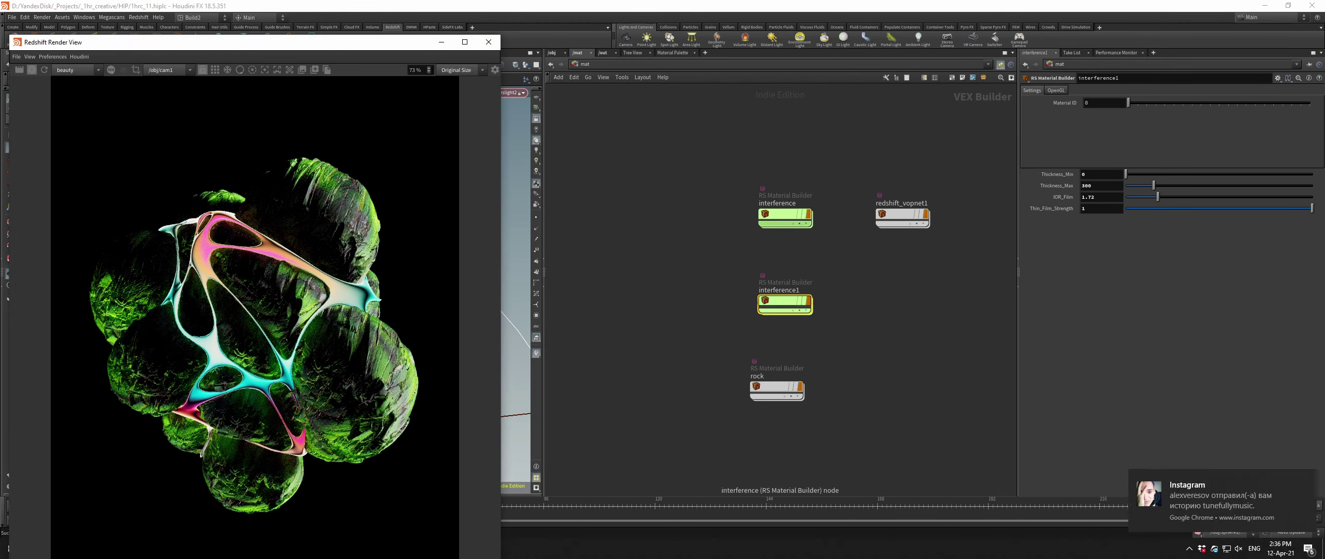
Shift RSRamp2's first key colour and raise MaxonNoise1's octaves
click(1068, 128)
middle_drag(1067, 128, 1068, 128)
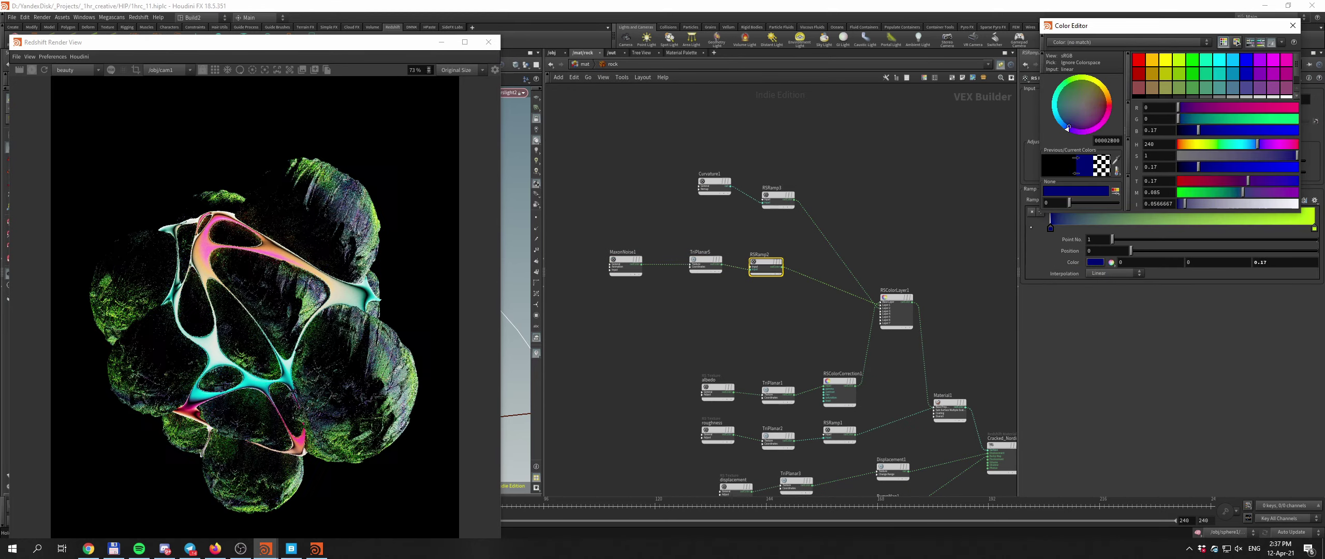
mouse_move(1067, 128)
mouse_down()
mouse_move(1105, 90)
mouse_move(1061, 114)
mouse_up()
click(625, 263)
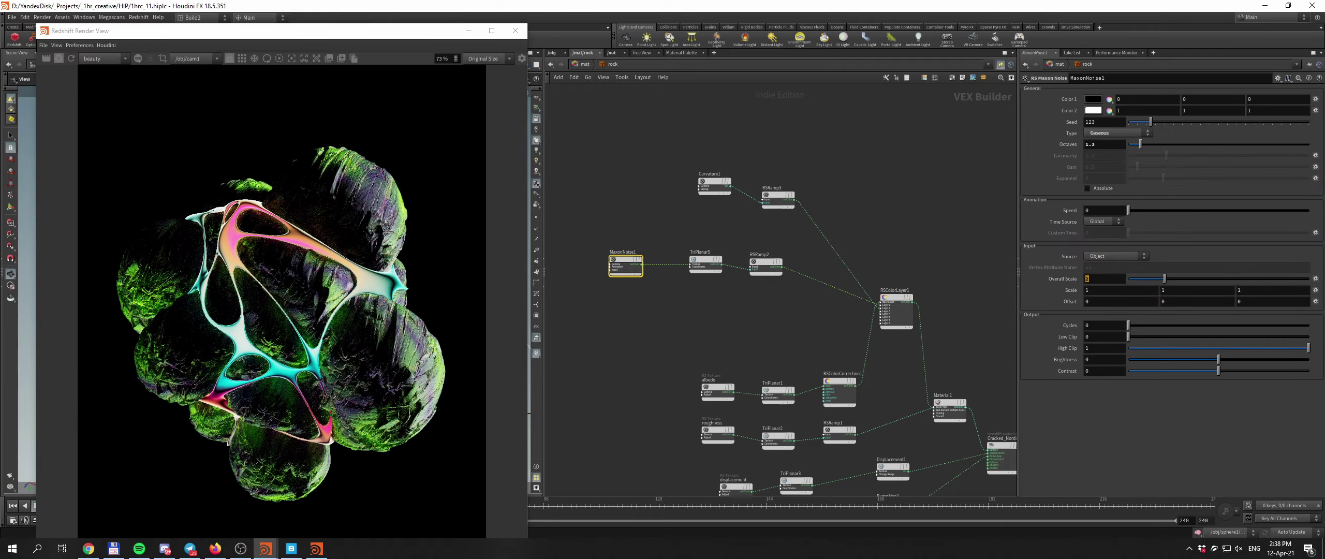
text(10)
drag(1128, 144, 1148, 144)
Try Cell, Fire, Electric and Ridged Multi Fractal noise types, settling on Gaseous with Object source
click(1118, 133)
click(1099, 170)
click(1118, 133)
click(1092, 412)
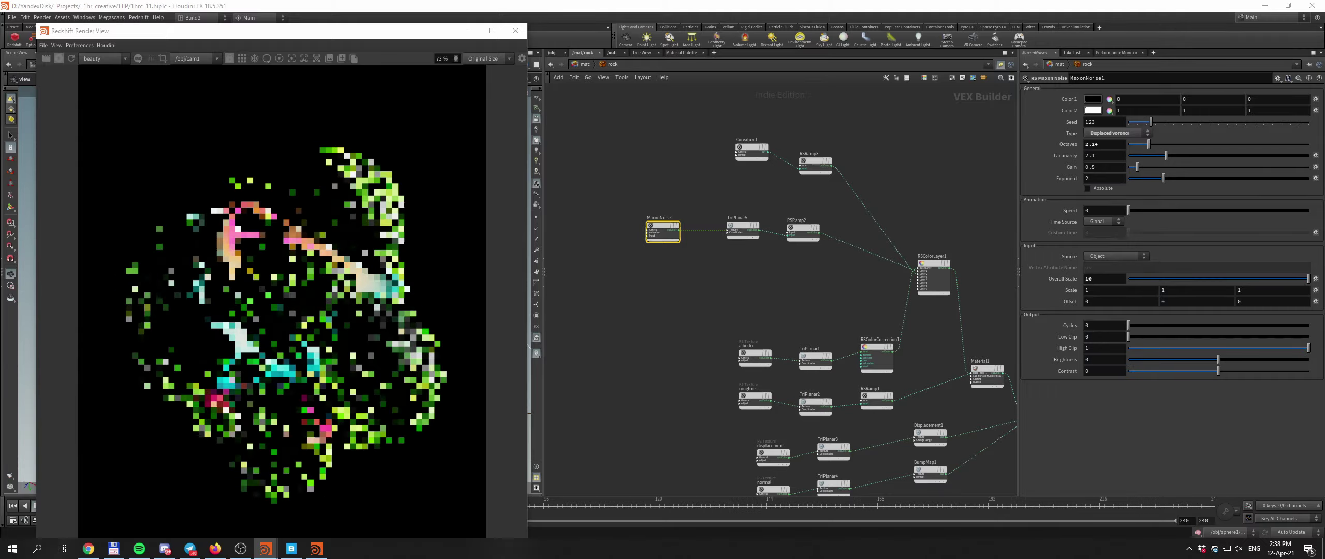
click(1117, 133)
click(1098, 390)
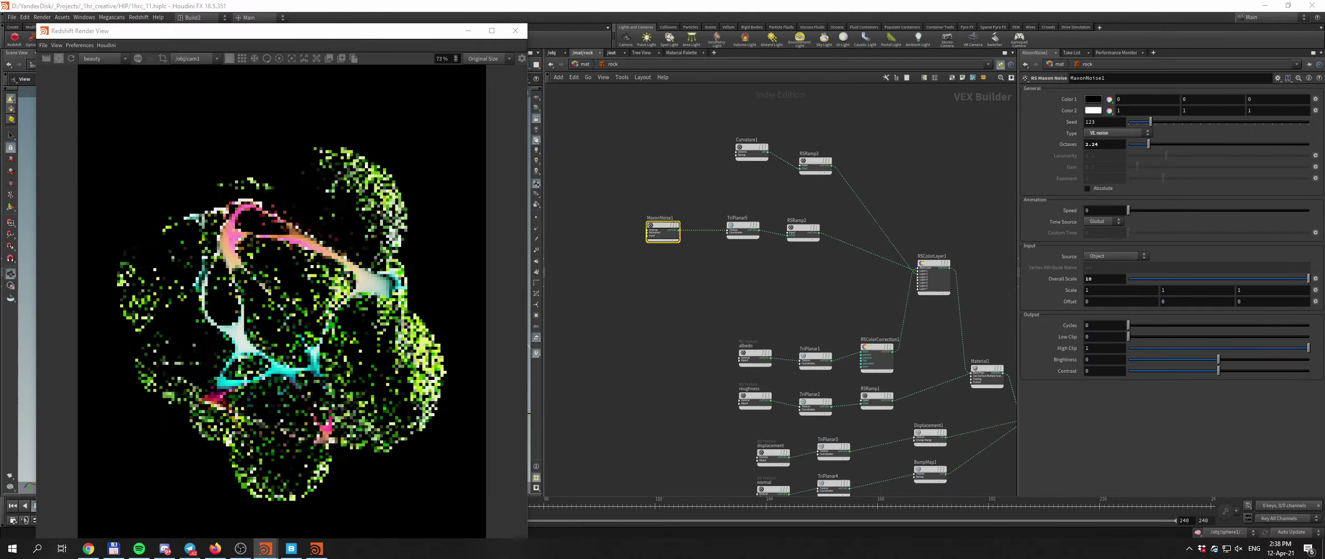
click(1118, 133)
click(1113, 419)
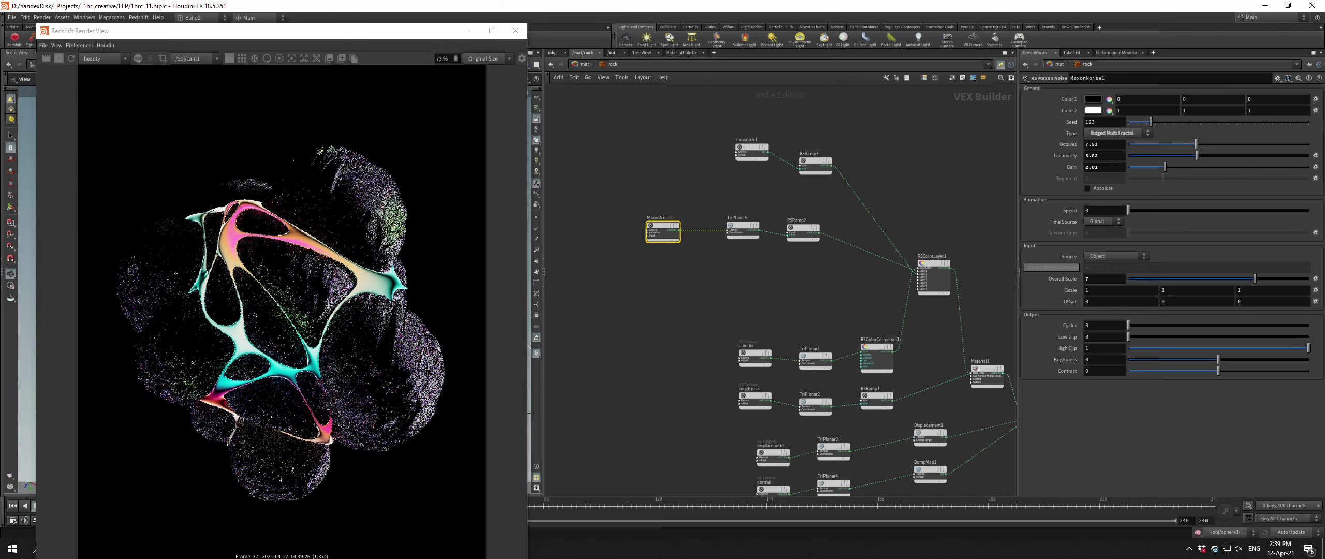
click(1113, 256)
click(1102, 274)
click(1118, 133)
click(1107, 357)
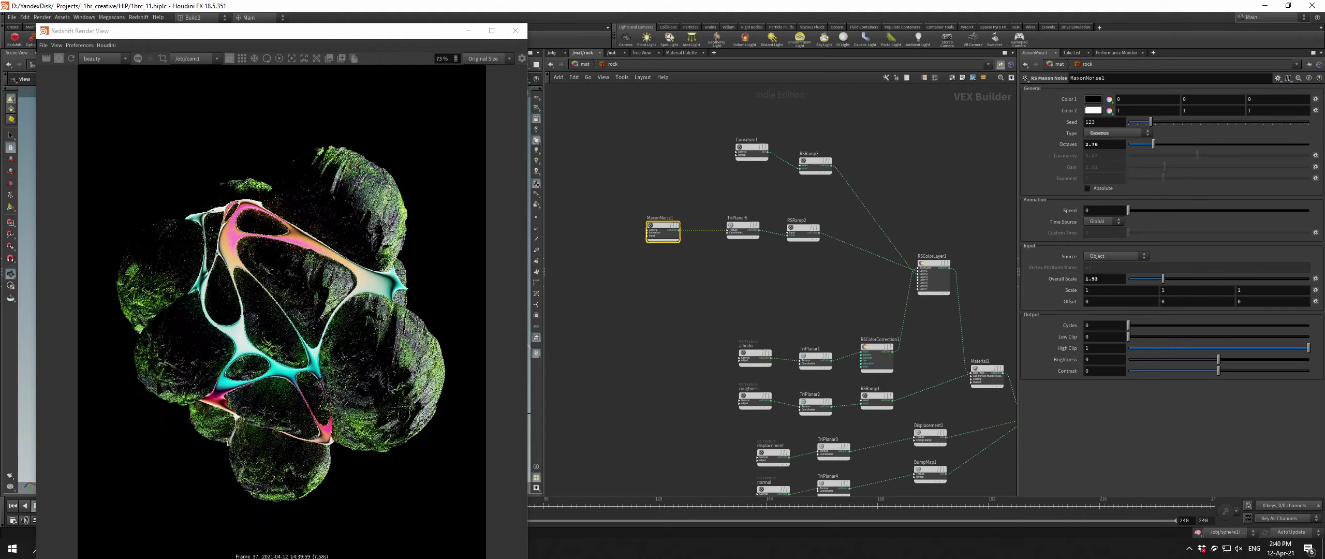
Make RSRamp2's end colour purple and raise MaxonNoise1's Overall Scale
click(803, 228)
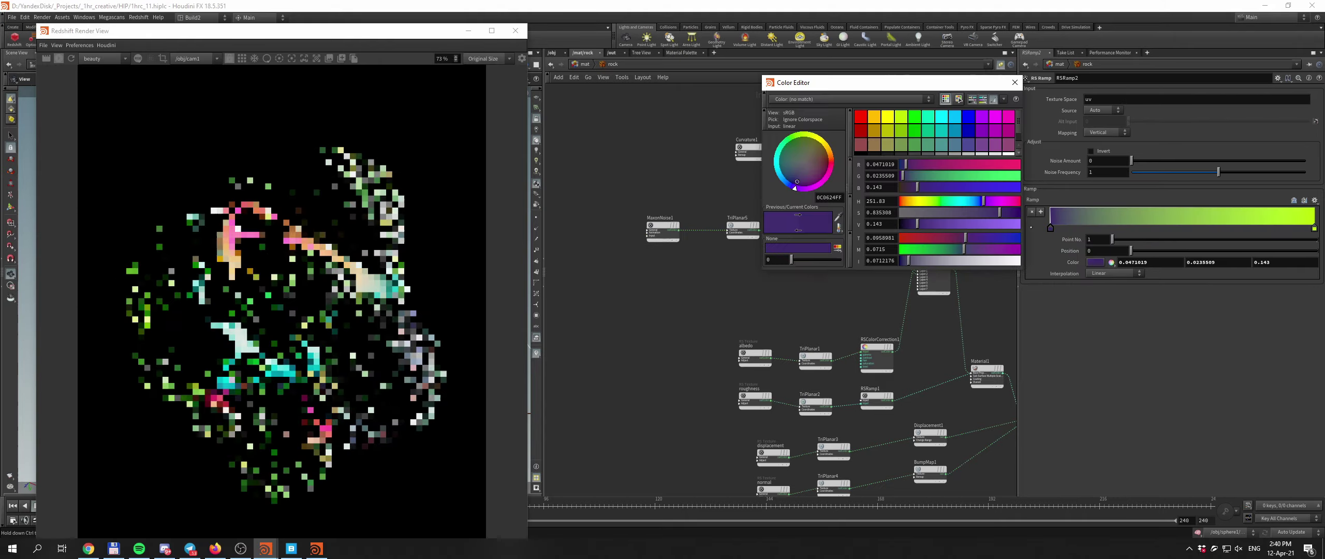
click(743, 228)
click(803, 227)
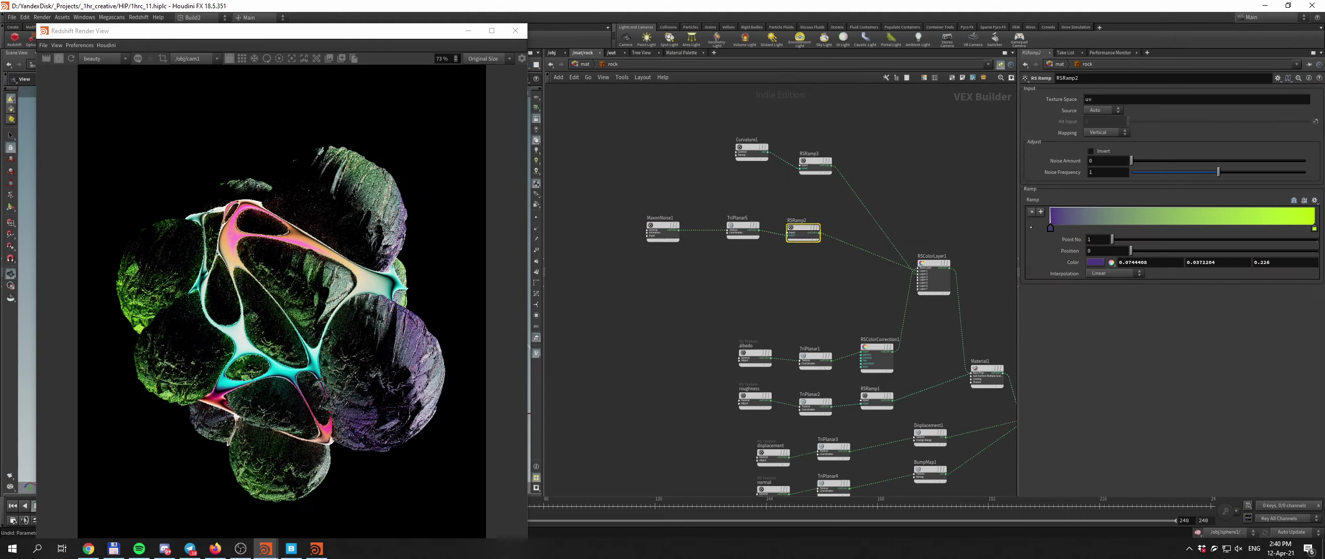
click(1095, 262)
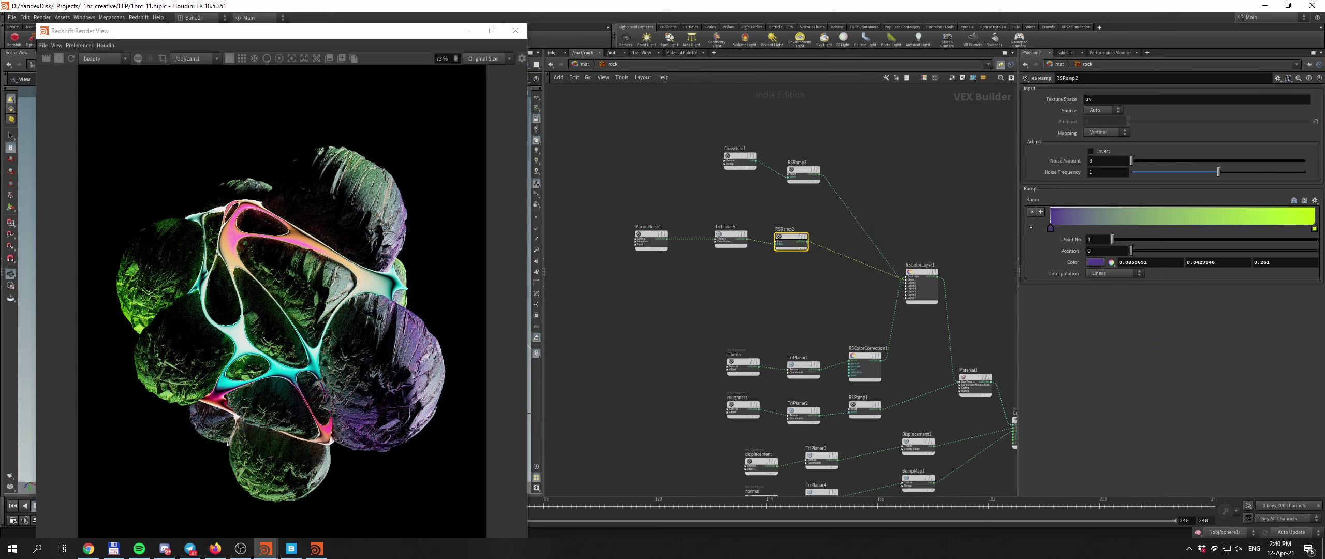
drag(258, 31, 301, 22)
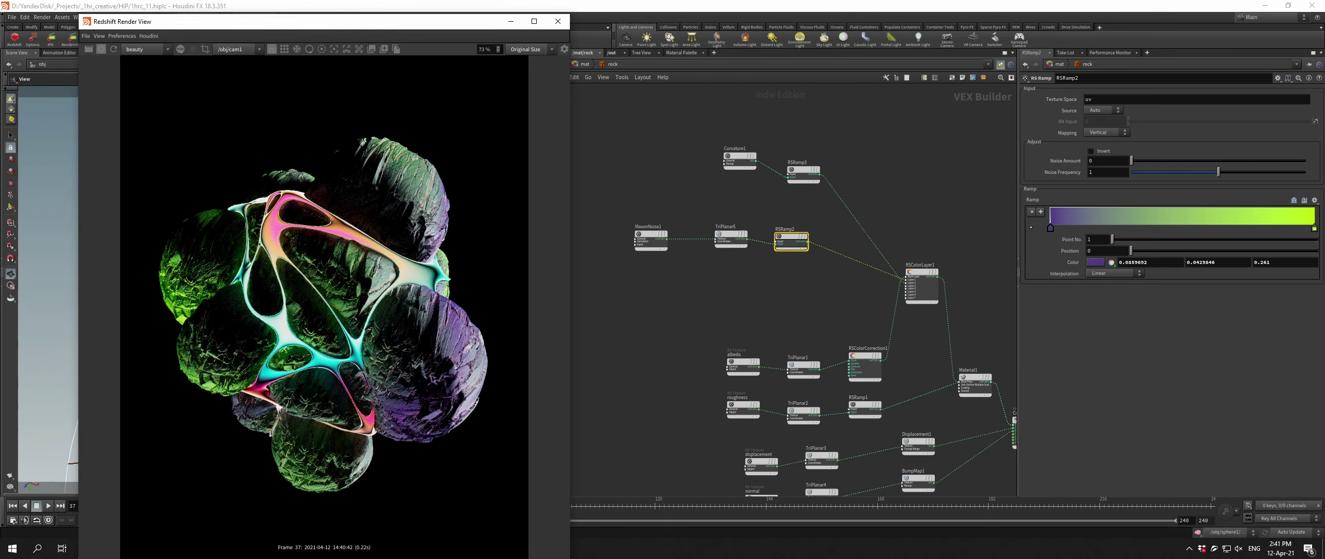
click(651, 239)
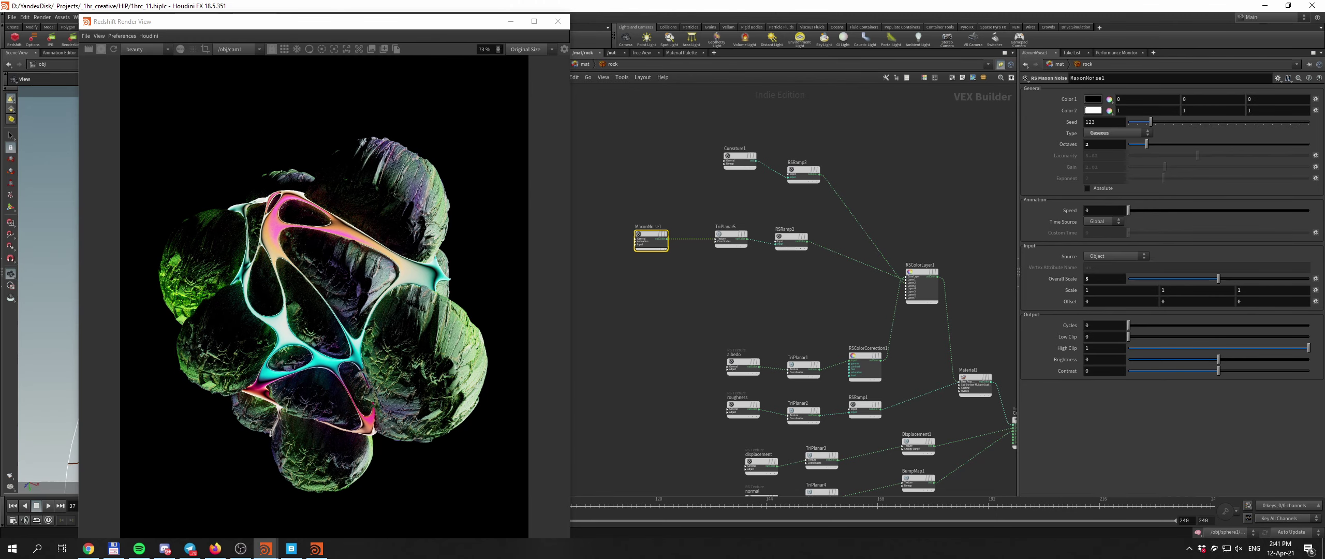
drag(1218, 278, 1255, 278)
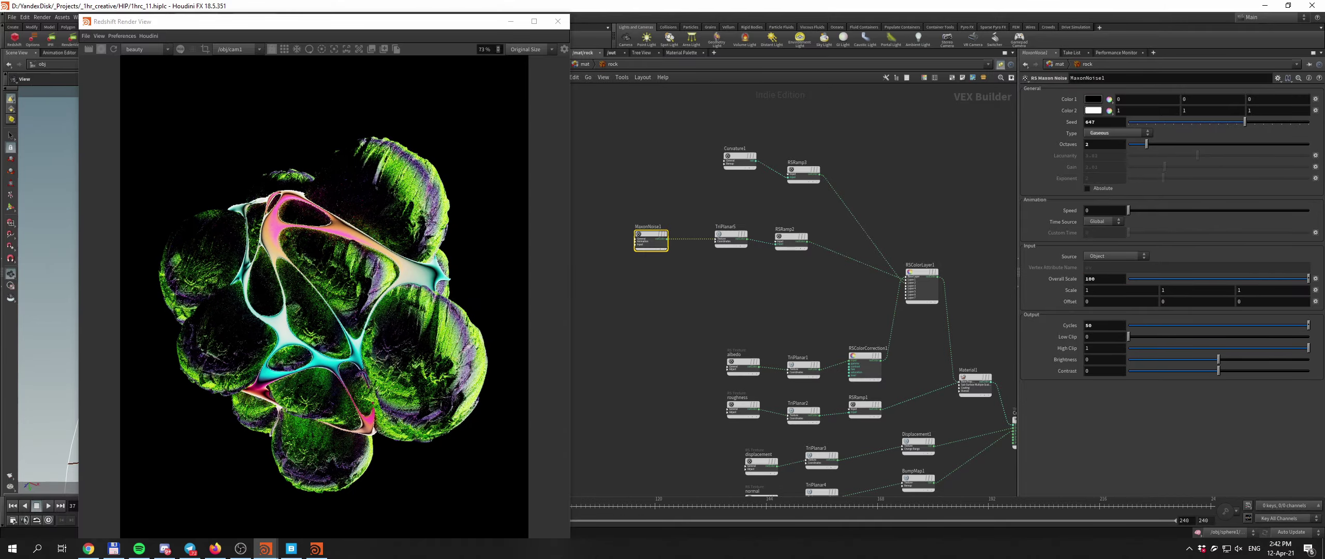
Compare Overlay, Average and Softlight blends on RSColorLayer1 Layer 1, keep Overlay, and save
click(921, 285)
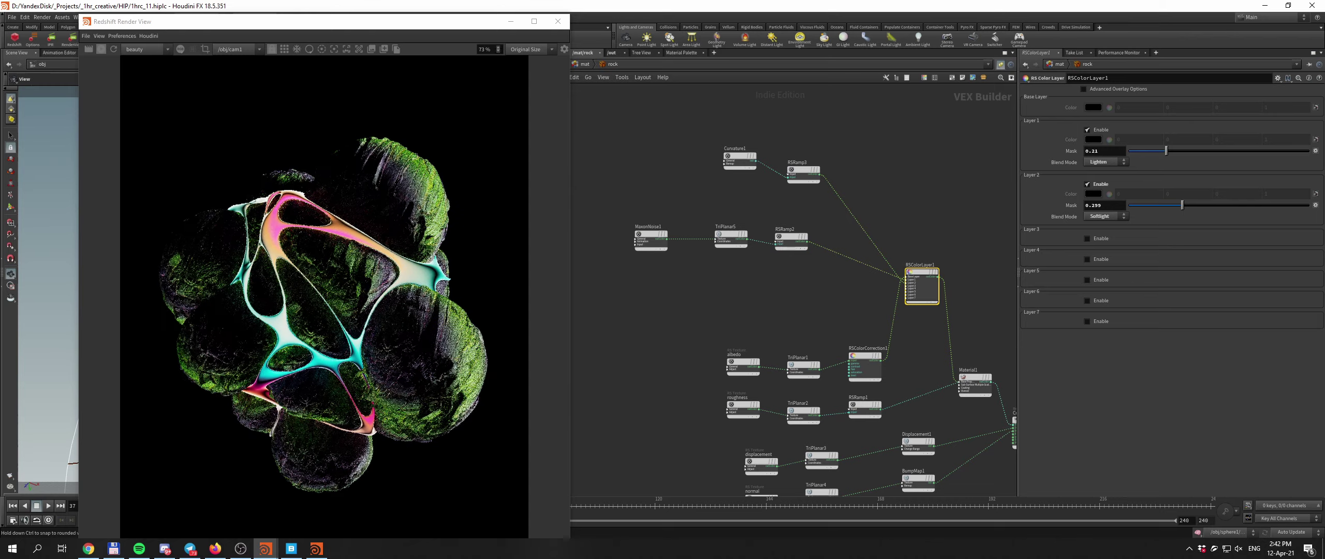
key(ctrl+s)
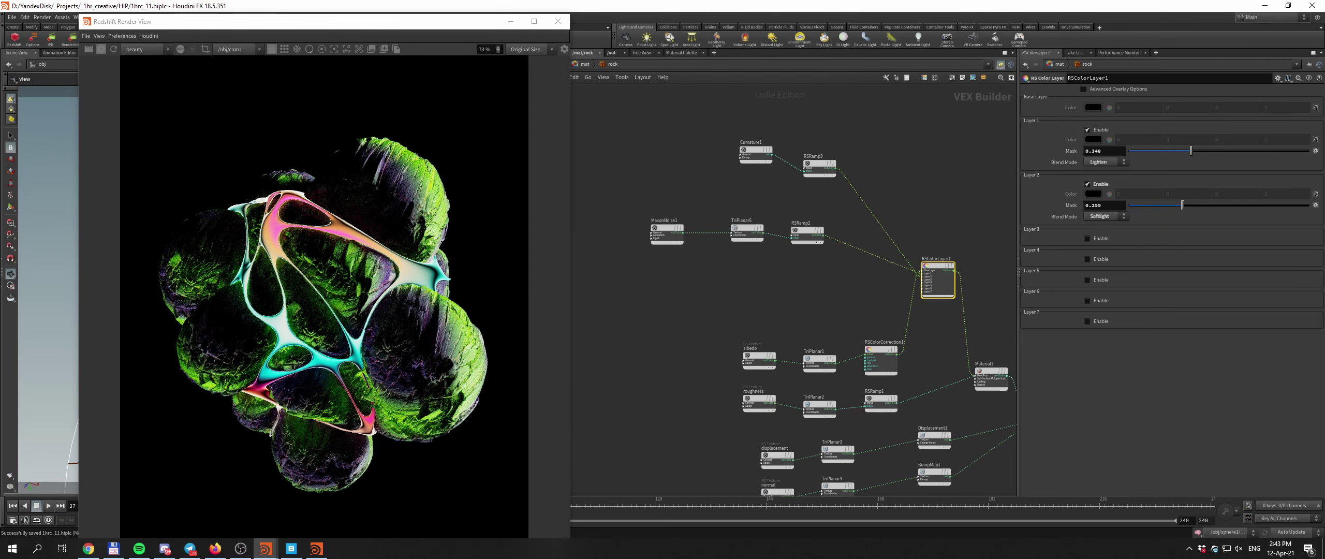
click(1105, 162)
click(1103, 286)
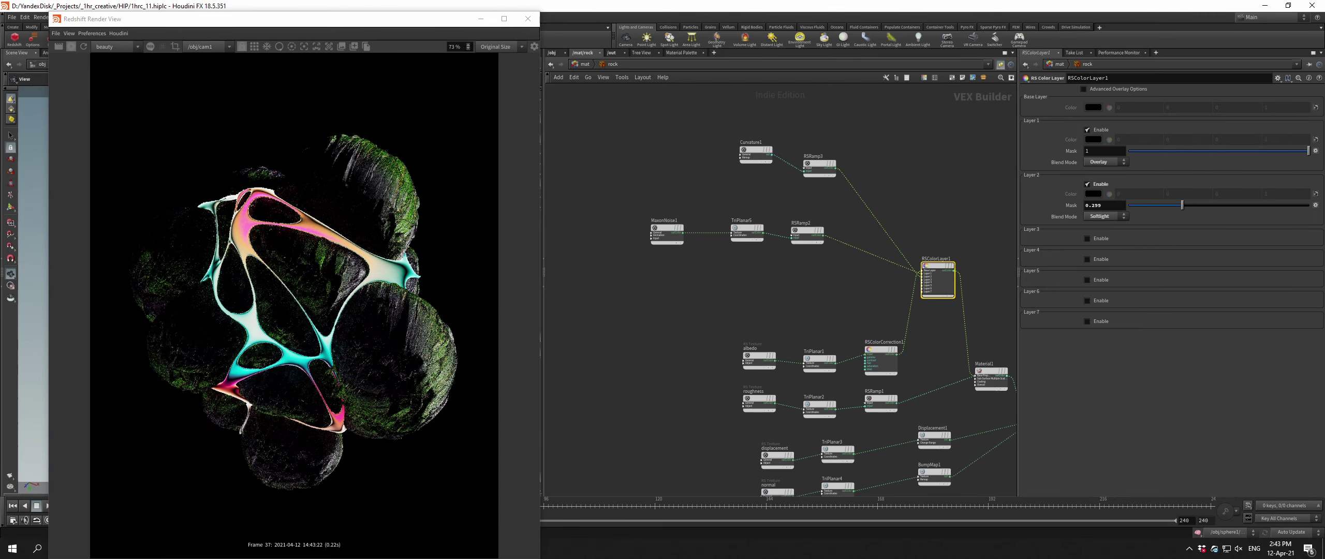
click(1105, 162)
click(1099, 217)
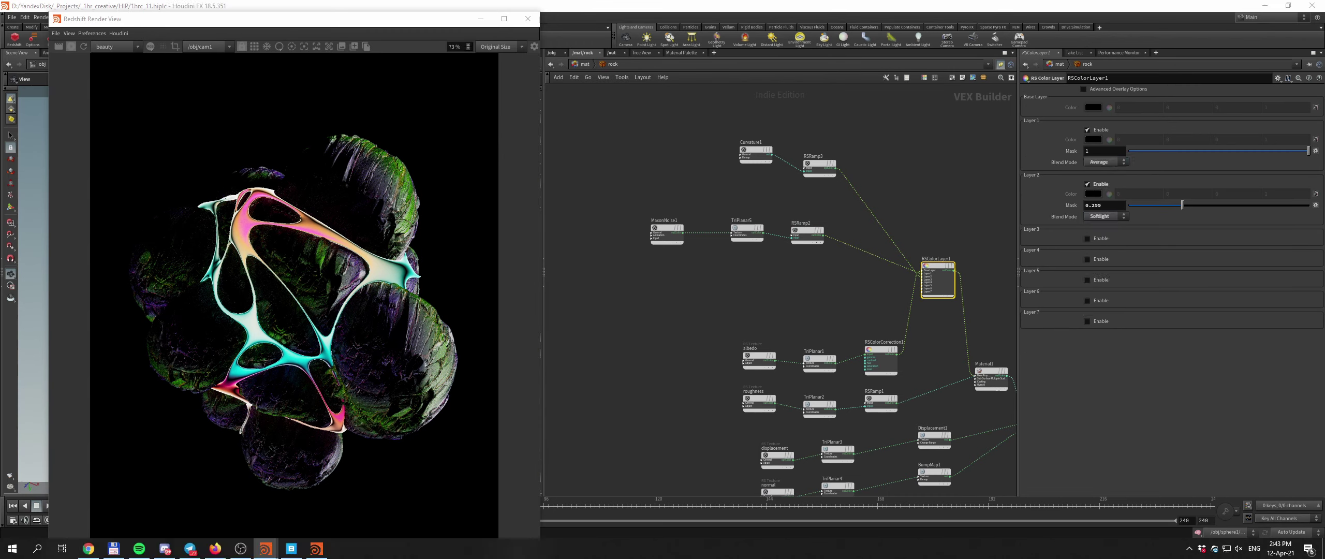
click(1105, 162)
click(1100, 245)
click(1104, 162)
click(1100, 301)
click(1105, 162)
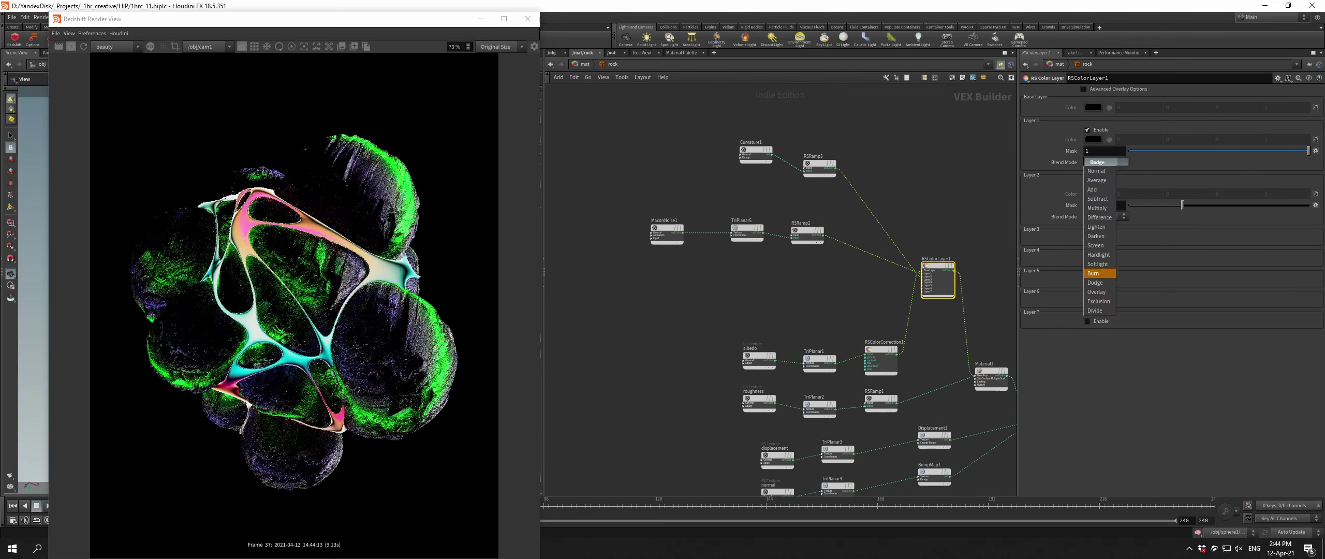
click(1102, 286)
key(ctrl+s)
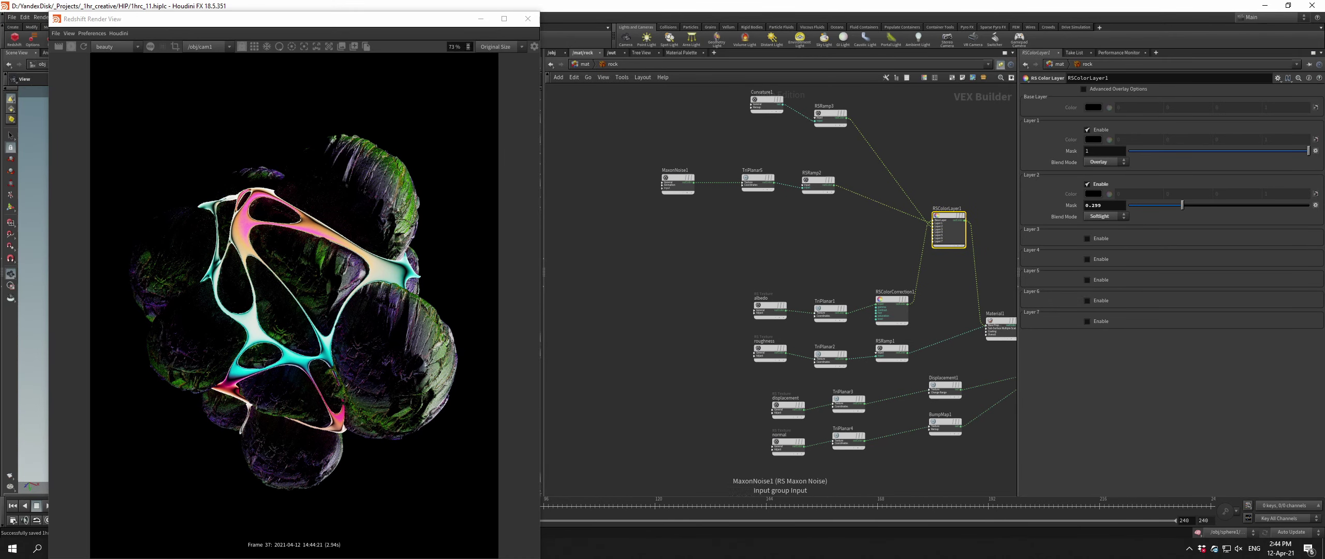
Adjust the Layer 2 mask strength and set TriPlanar1's Scale Z to 0.7
drag(1182, 205, 1271, 205)
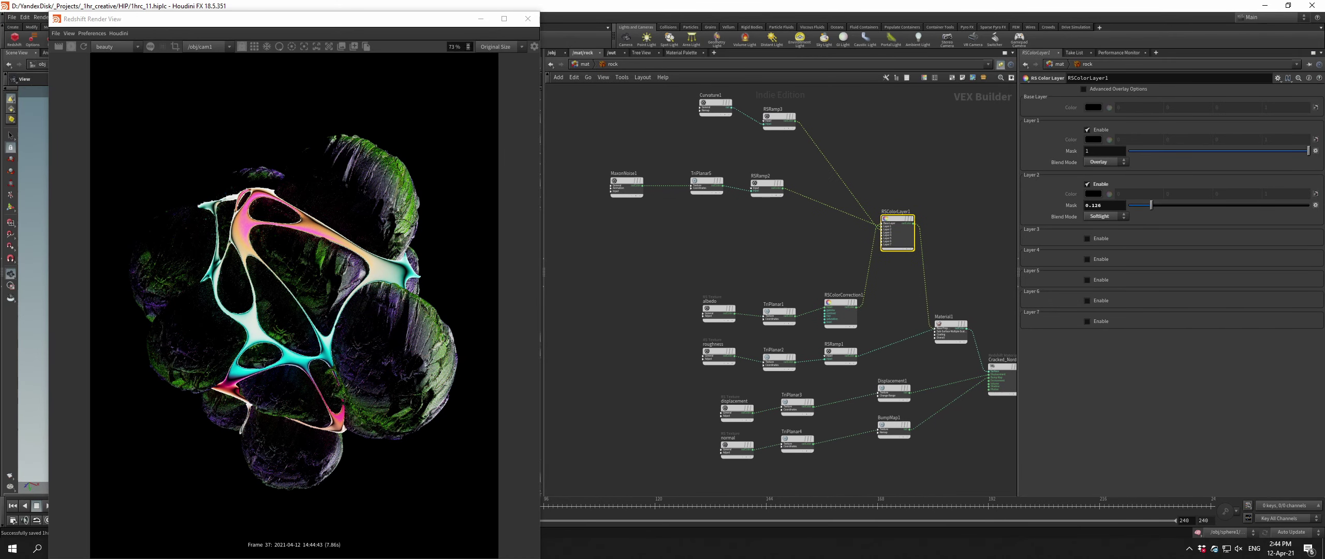
click(775, 194)
click(956, 228)
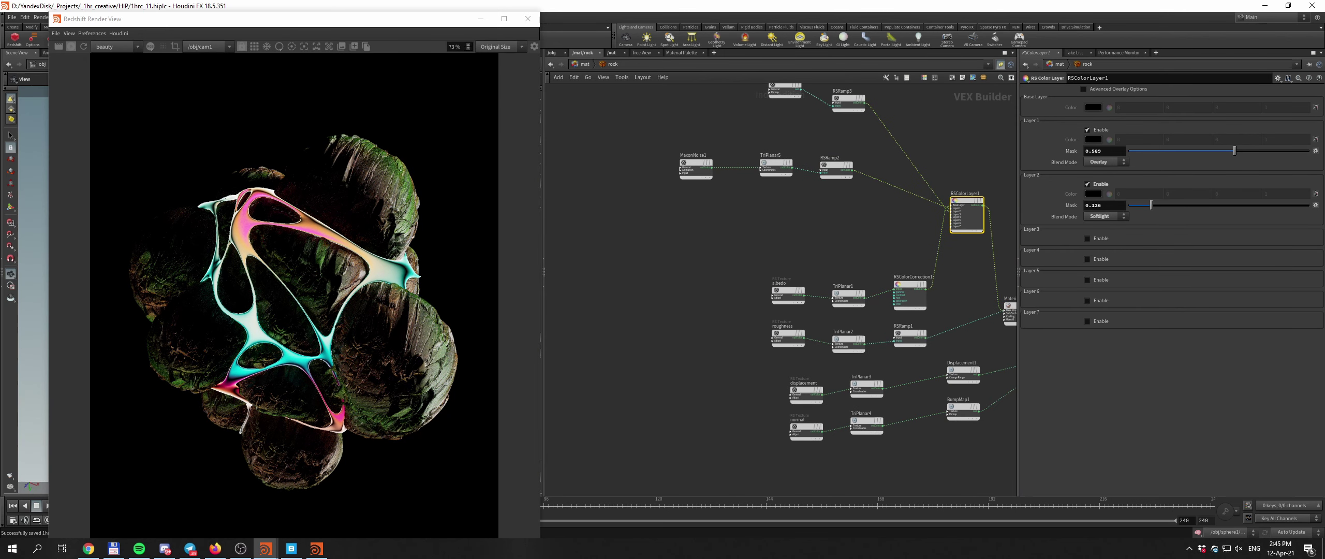
click(849, 295)
text(0.7)
key(Return)
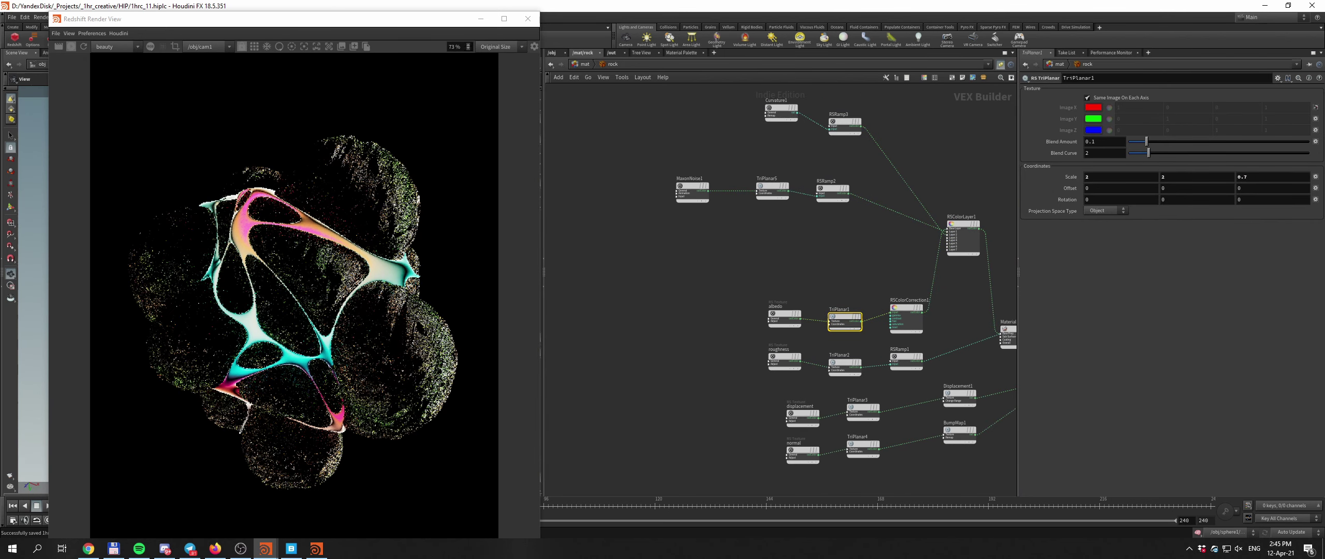
Move the render window aside and orbit the viewport around the blob model
drag(289, 18, 891, 8)
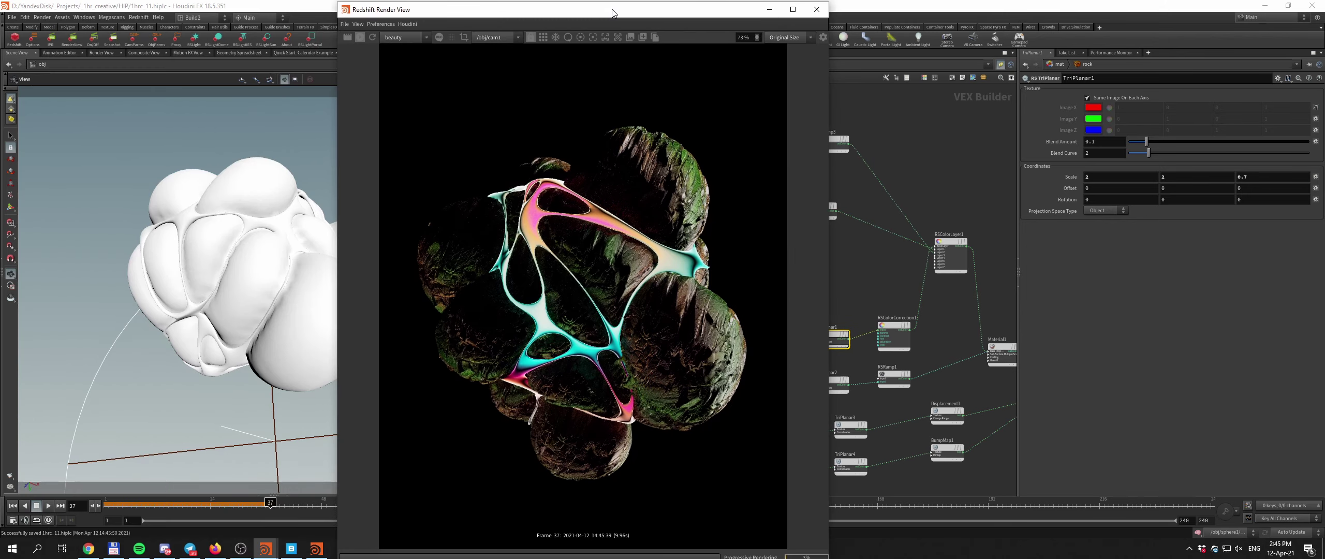
drag(306, 303, 337, 290)
drag(724, 8, 550, 26)
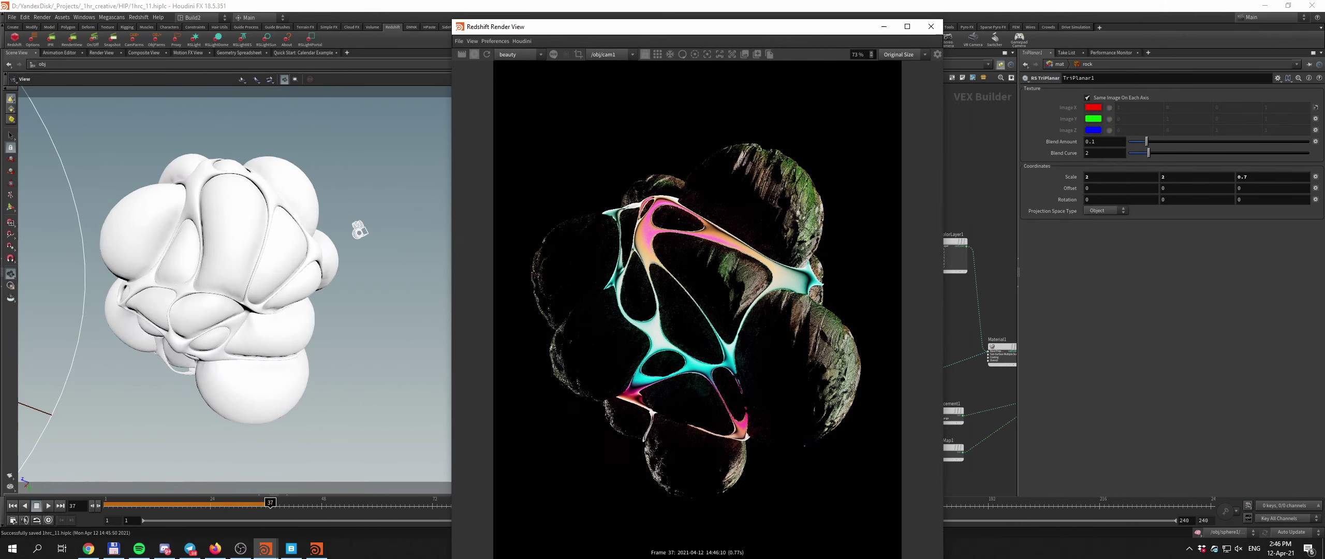
drag(310, 259, 349, 183)
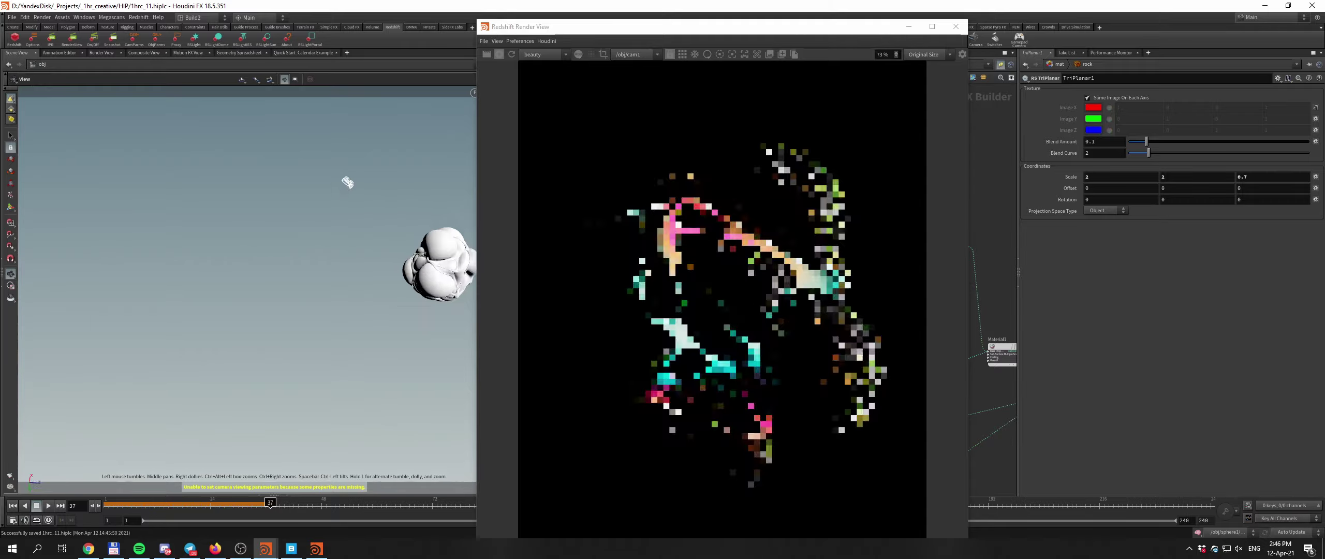
drag(672, 27, 497, 26)
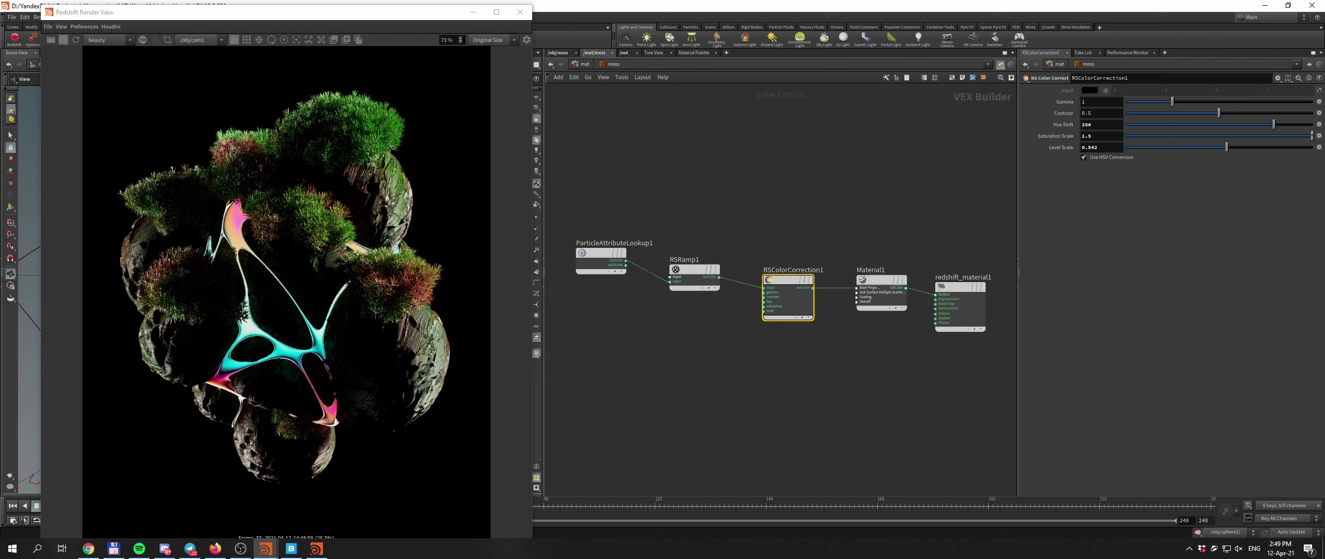
Set the moss RSColorCorrection1 Level Scale to 0.85, then go up and select Material1
click(881, 282)
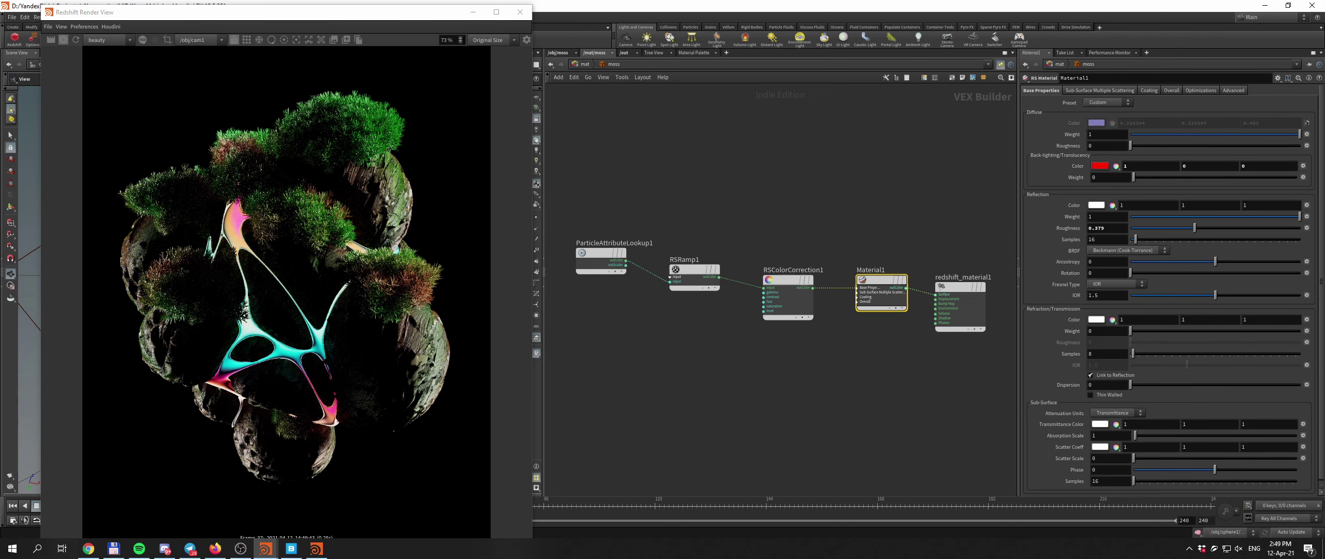
click(787, 282)
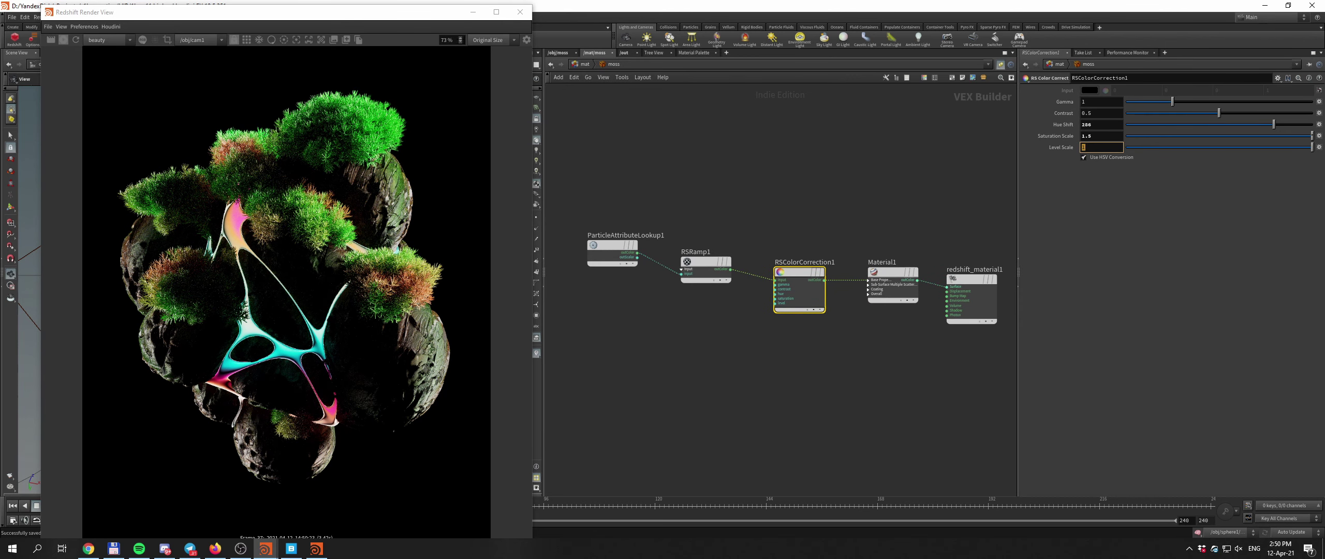
text(0.85)
key(Return)
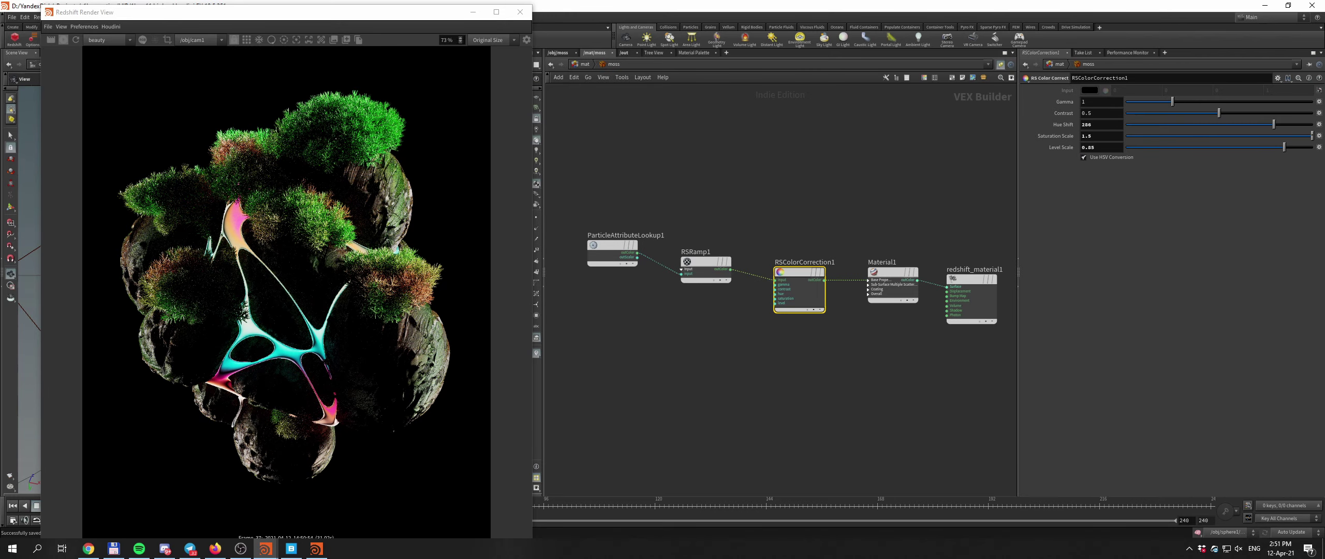
key(u)
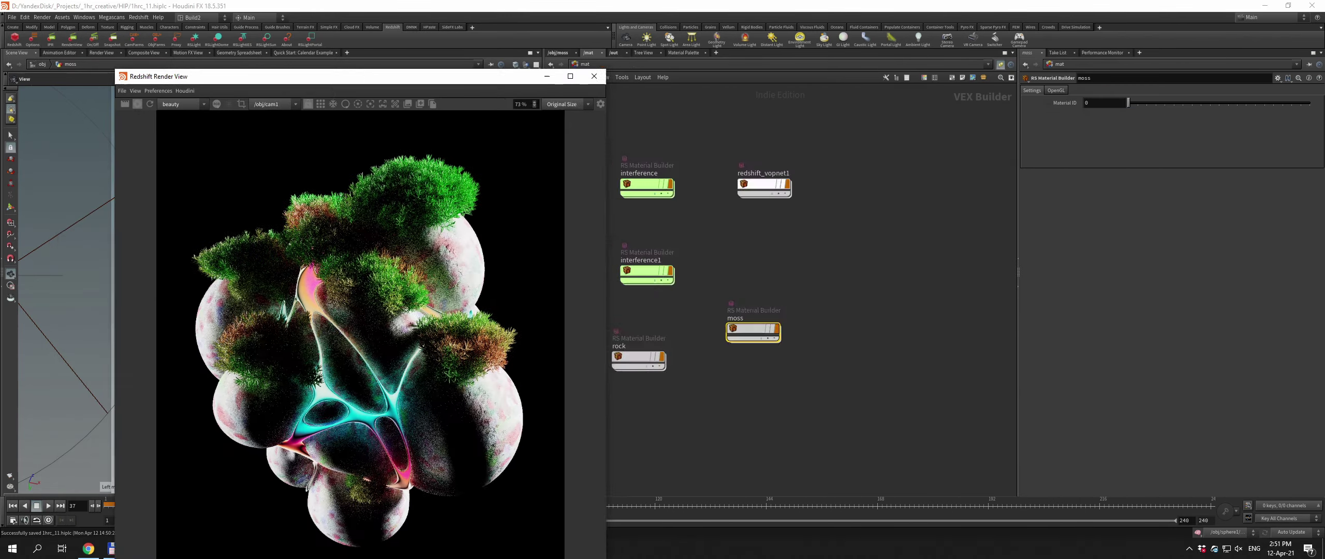
drag(362, 77, 384, 51)
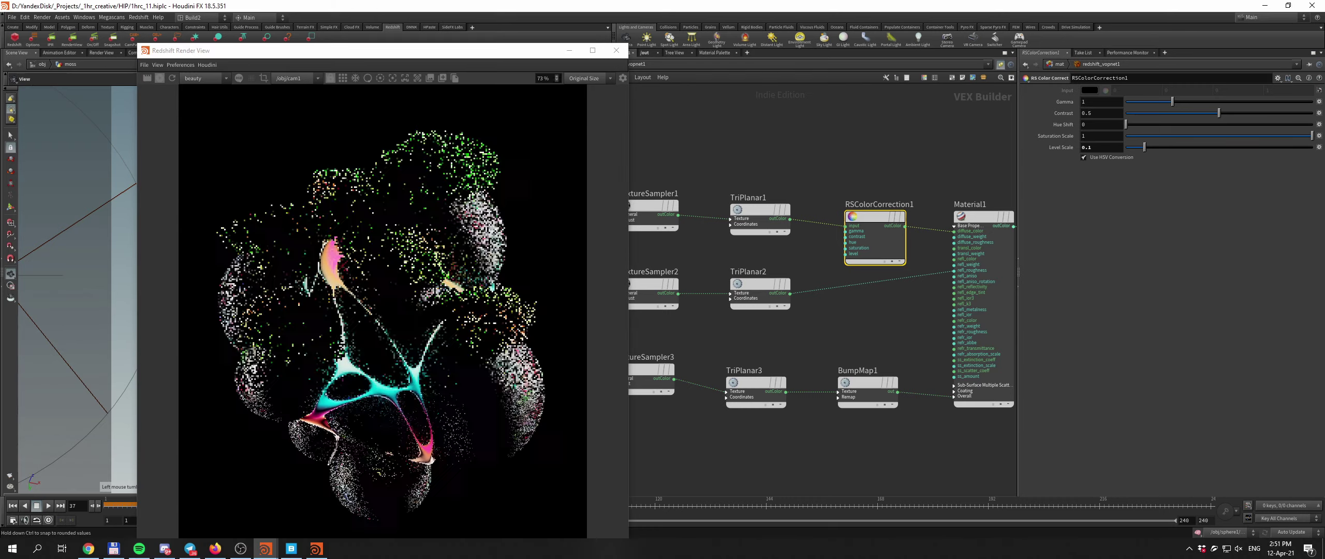
click(984, 216)
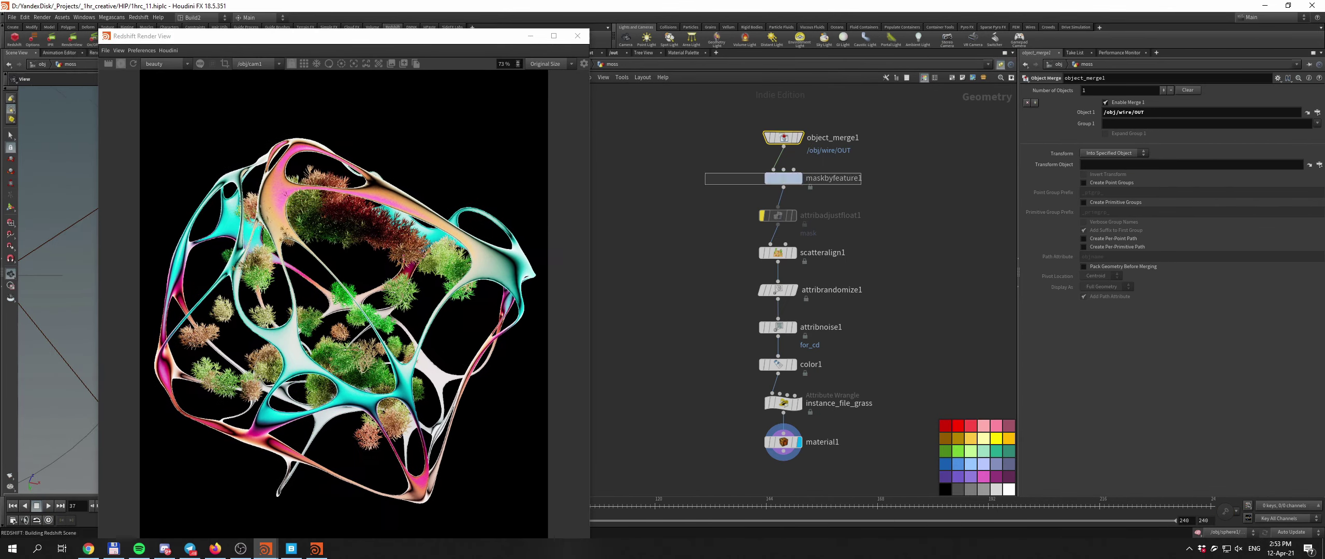
Undo the object merge's Transform parameter change
key(ctrl+z)
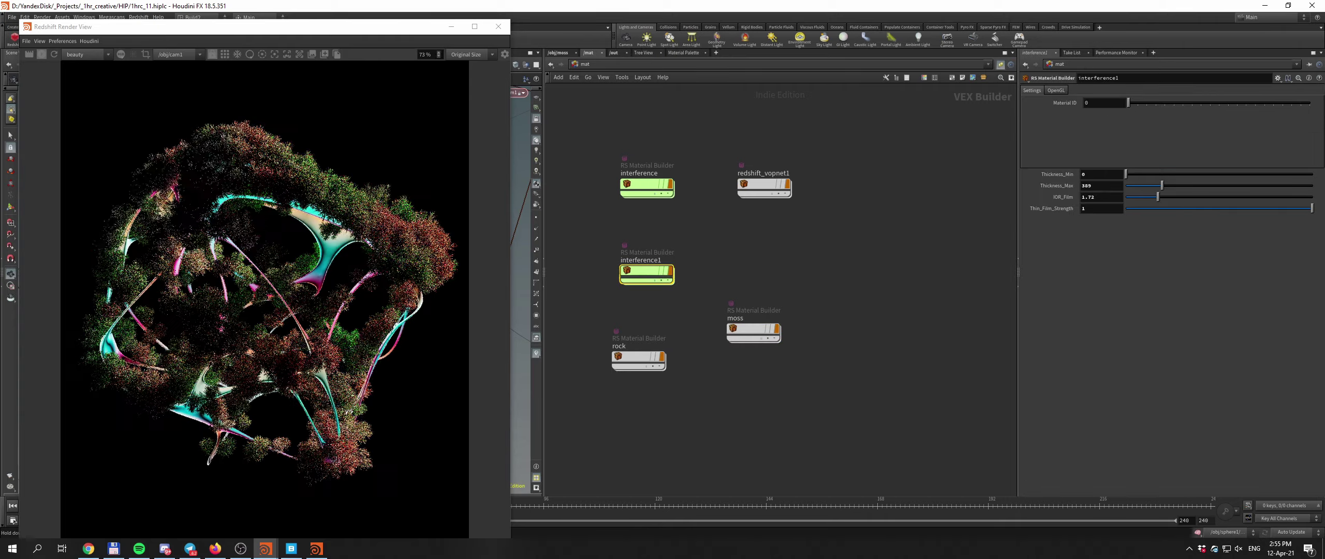
Dive into the interference1 material and orbit the viewport camera back from the model
key(Return)
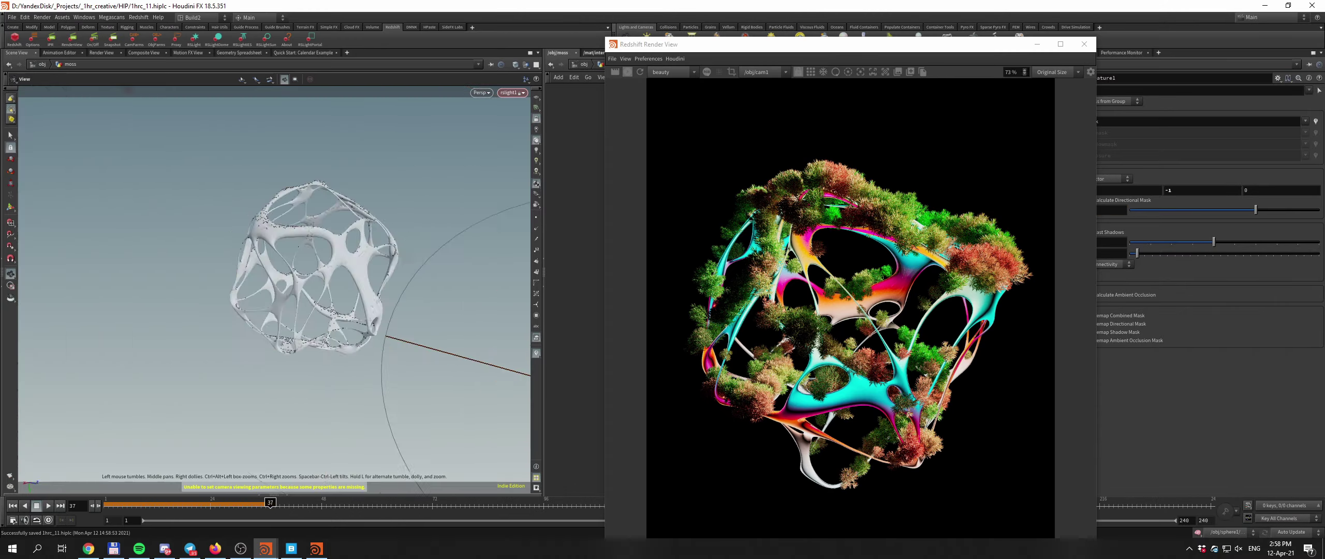
right_drag(497, 114, 435, 301)
drag(347, 195, 221, 220)
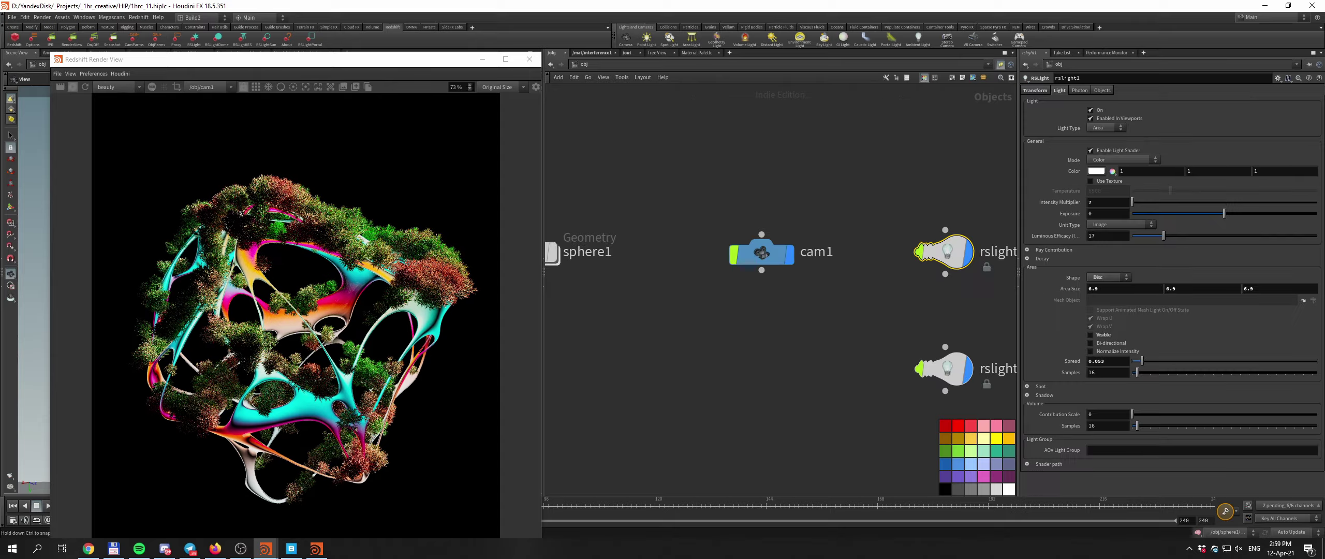